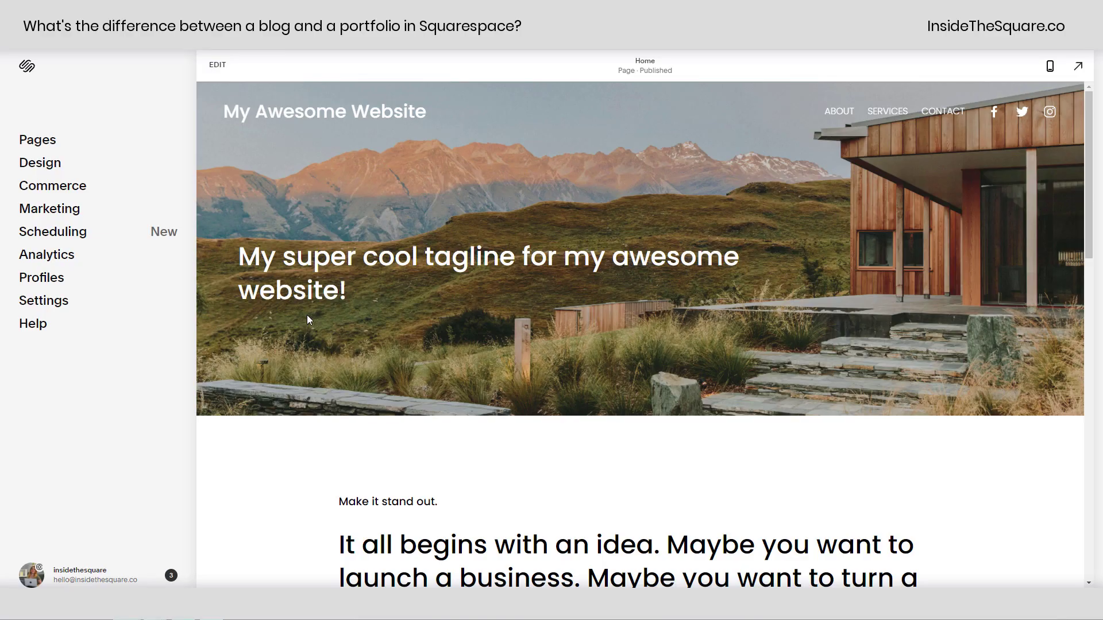
Add a blog collection to the Not Linked pages using the Blog 2 layout, keep its default name and open its post list
left_click(66, 153)
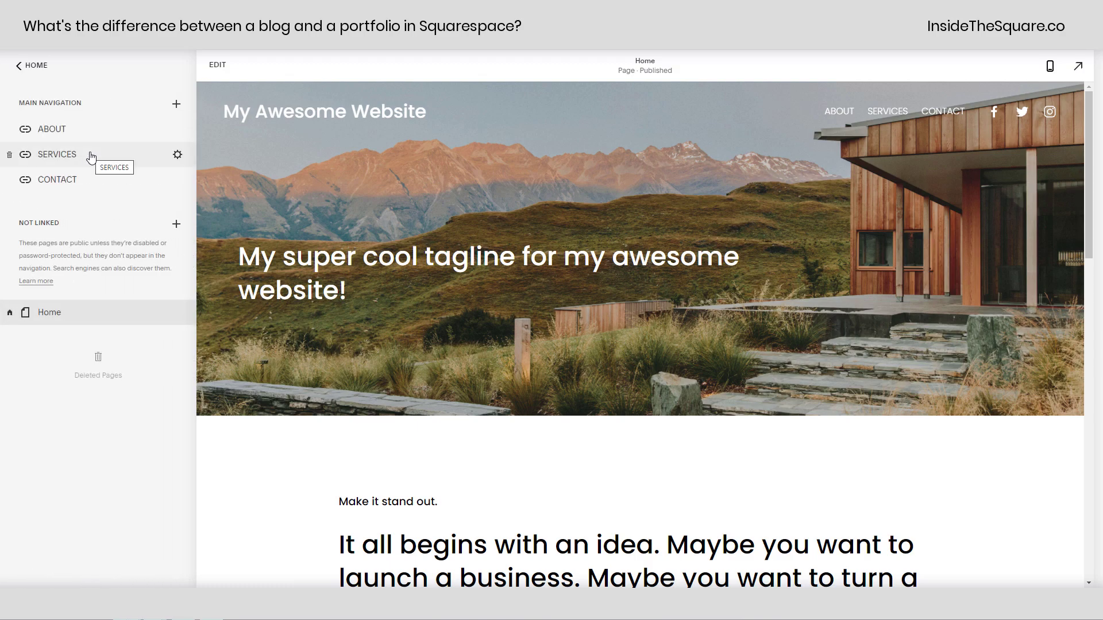
left_click(177, 225)
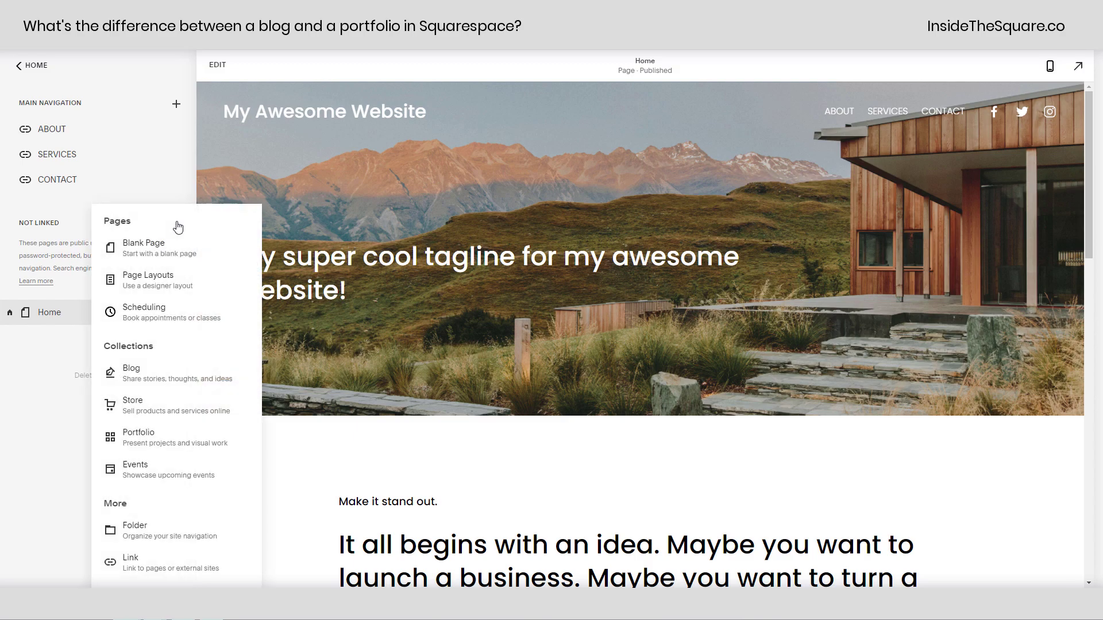
left_click(151, 377)
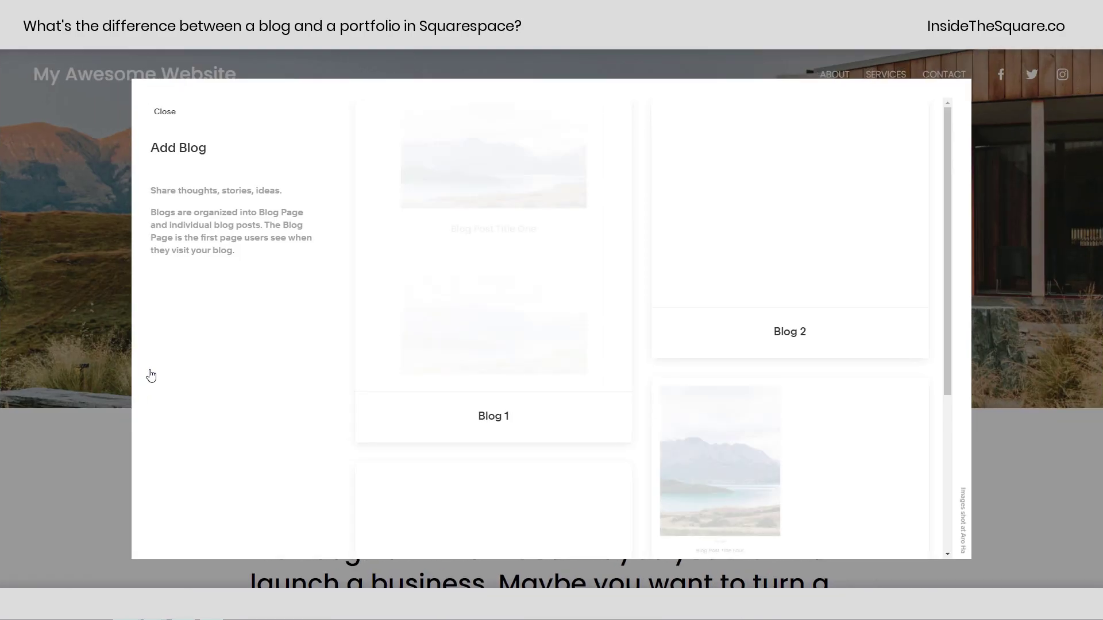
scroll(727, 323, "down", 4)
scroll(728, 322, "up", 4)
left_click(795, 260)
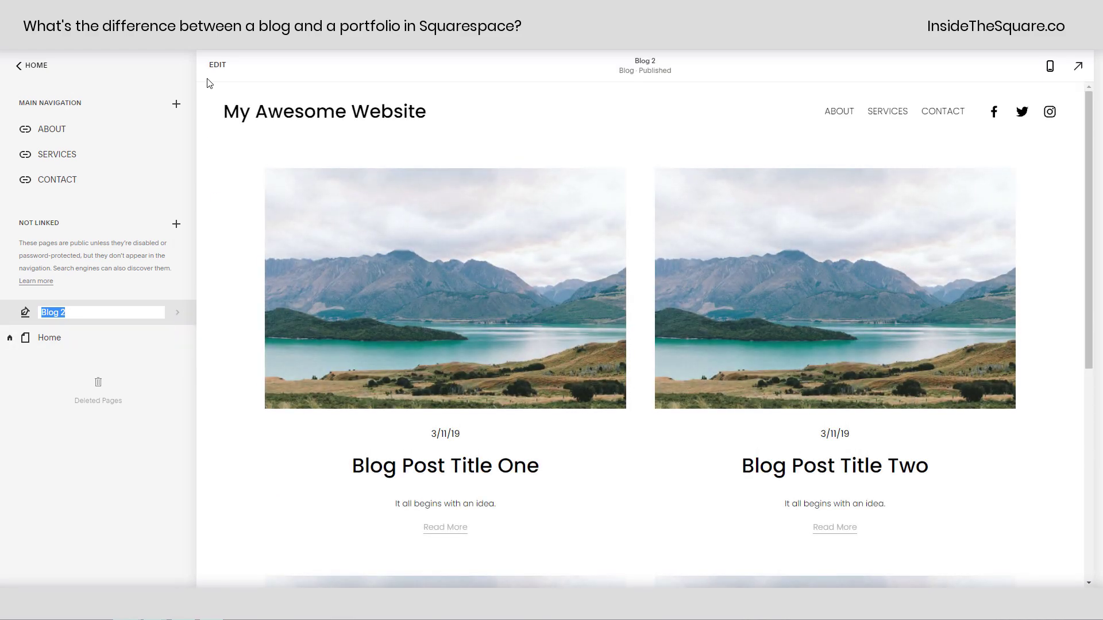
key("Return")
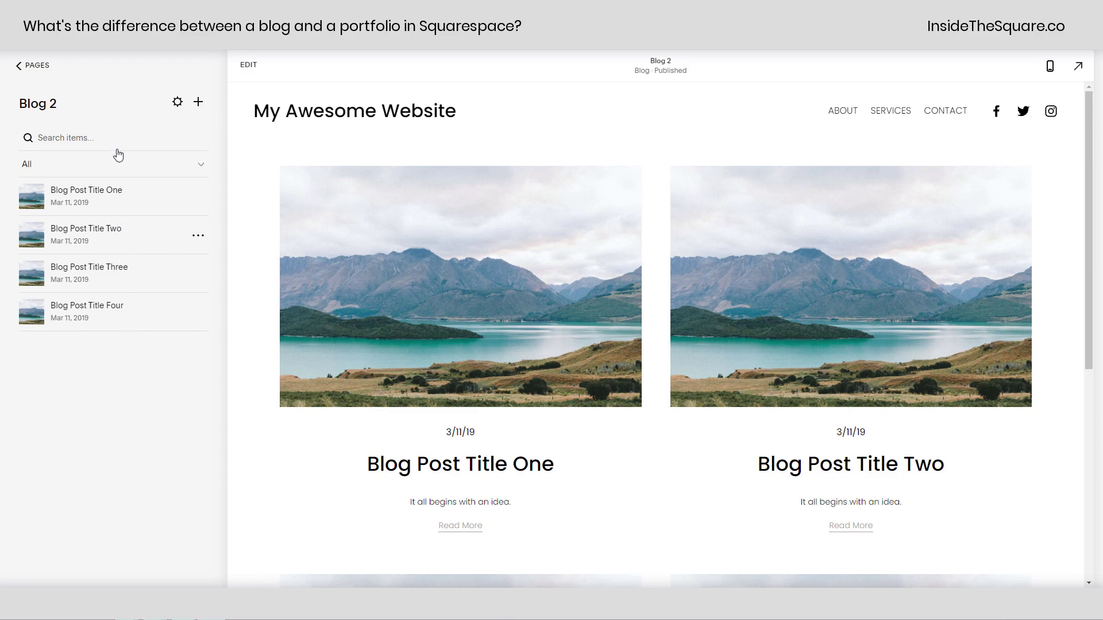
Open the settings of Blog Post Title One and review its publishing status options, calendar and time
left_click(198, 197)
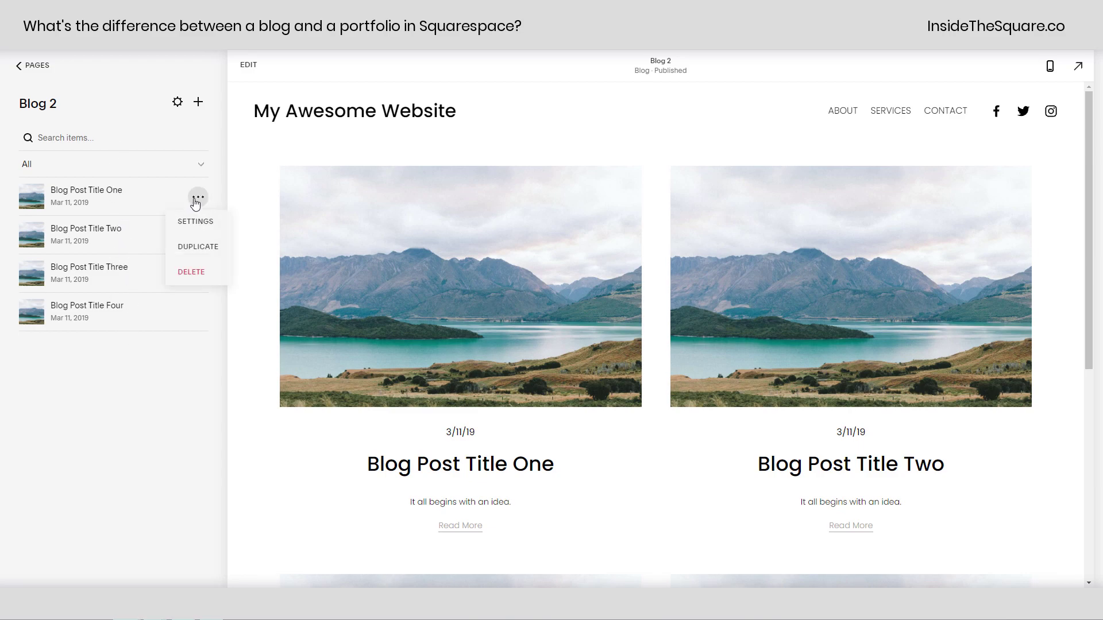
left_click(198, 222)
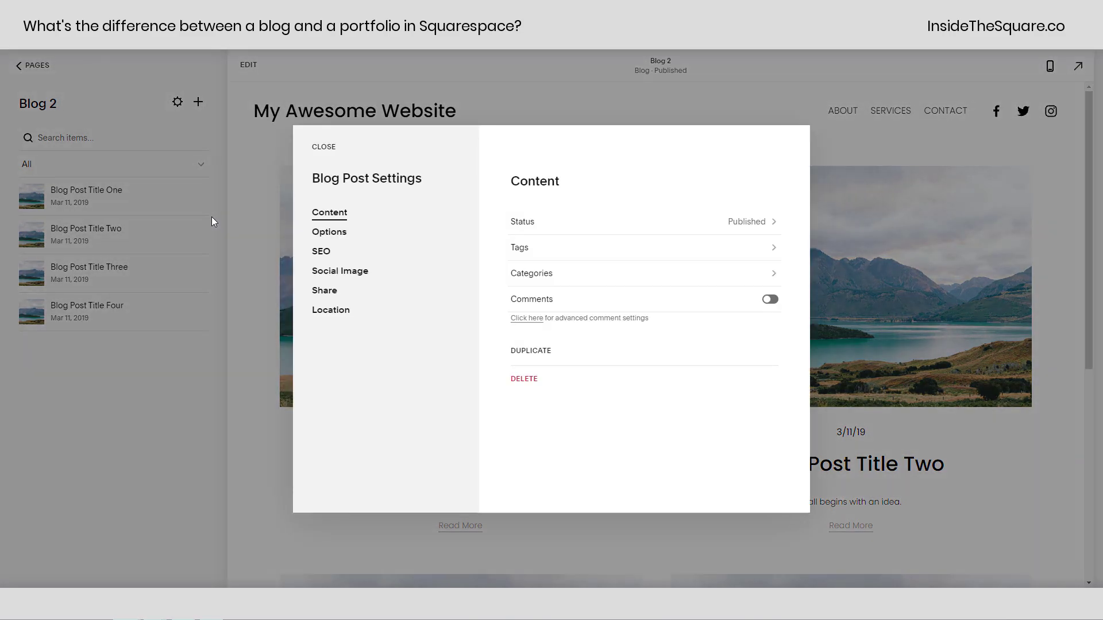
left_click(623, 229)
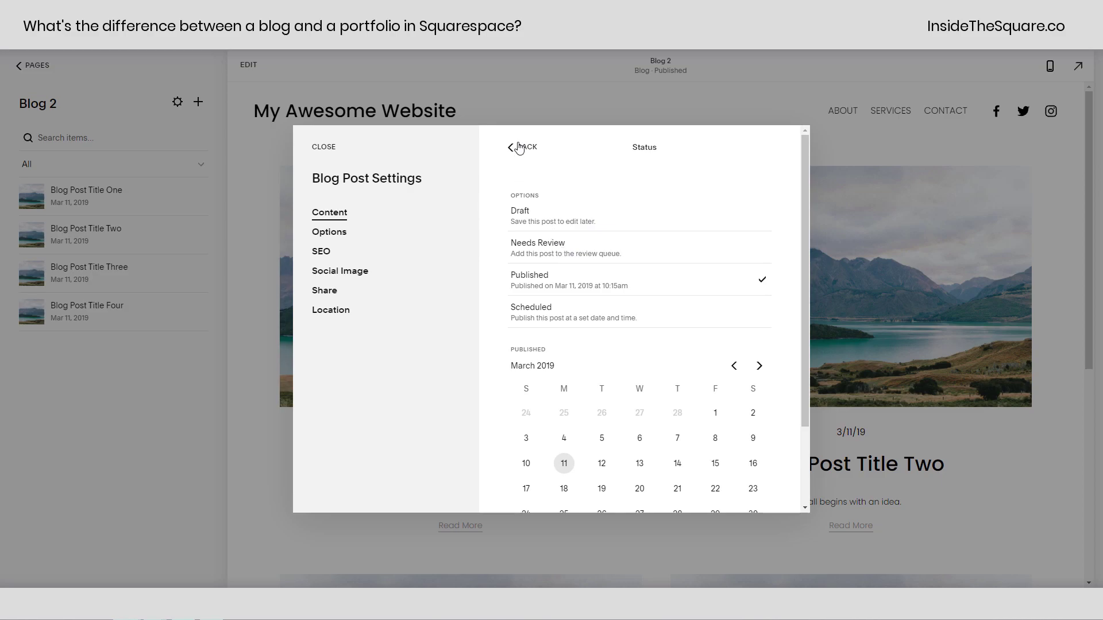
scroll(615, 321, "down", 2)
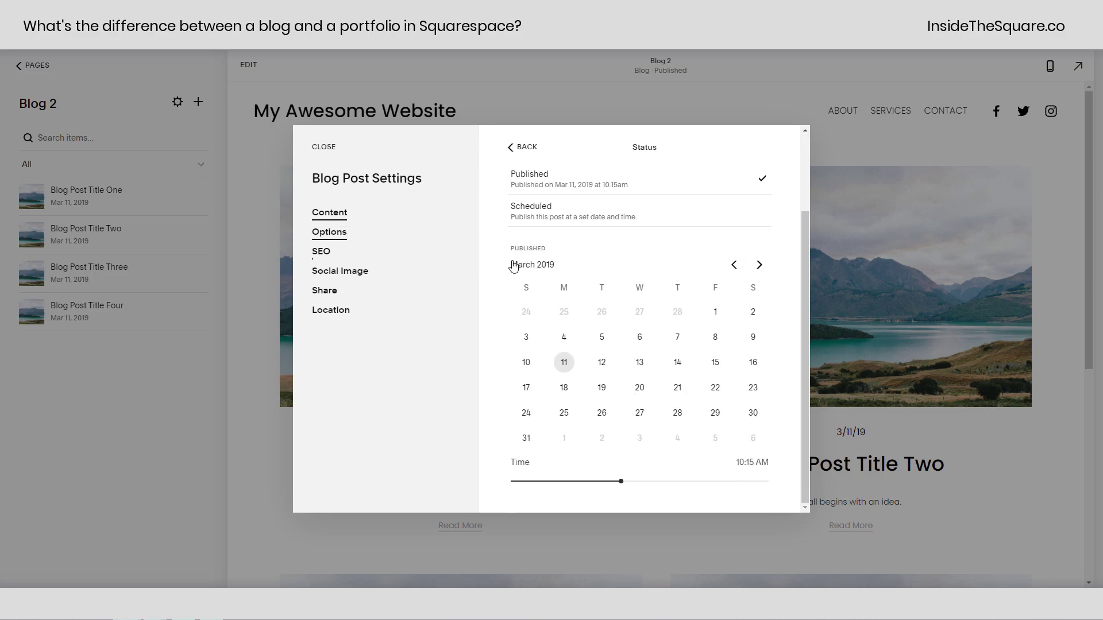
Review the post's Options settings, including the thumbnail, custom post URL, author, source URL and excerpt
scroll(640, 315, "down", 4)
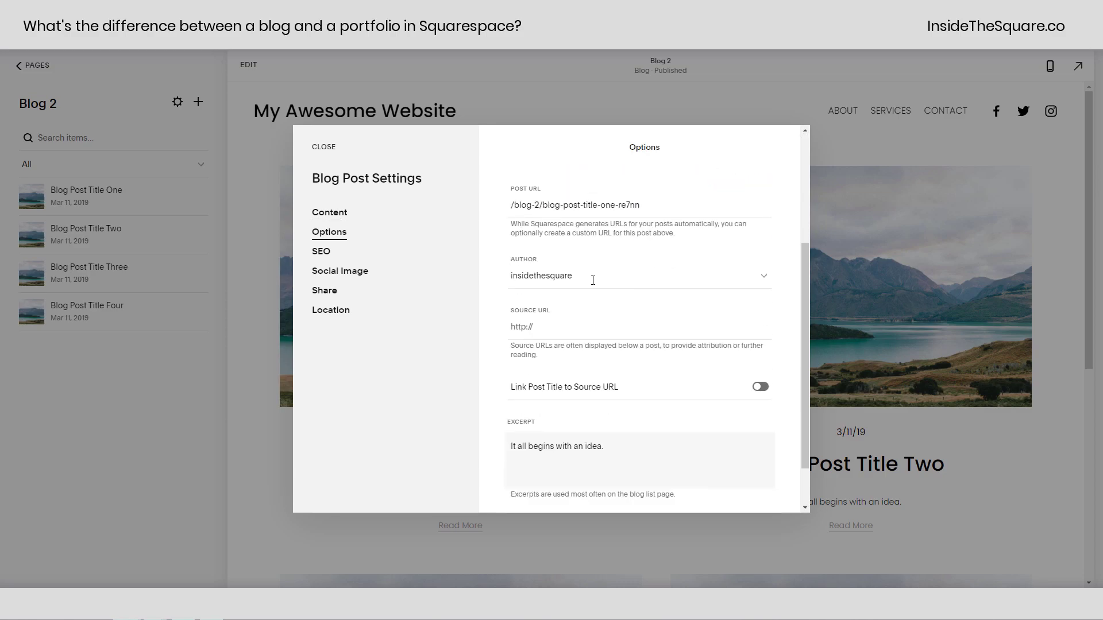
scroll(581, 273, "up", 2)
left_click(554, 276)
left_click_drag(544, 277, 702, 279)
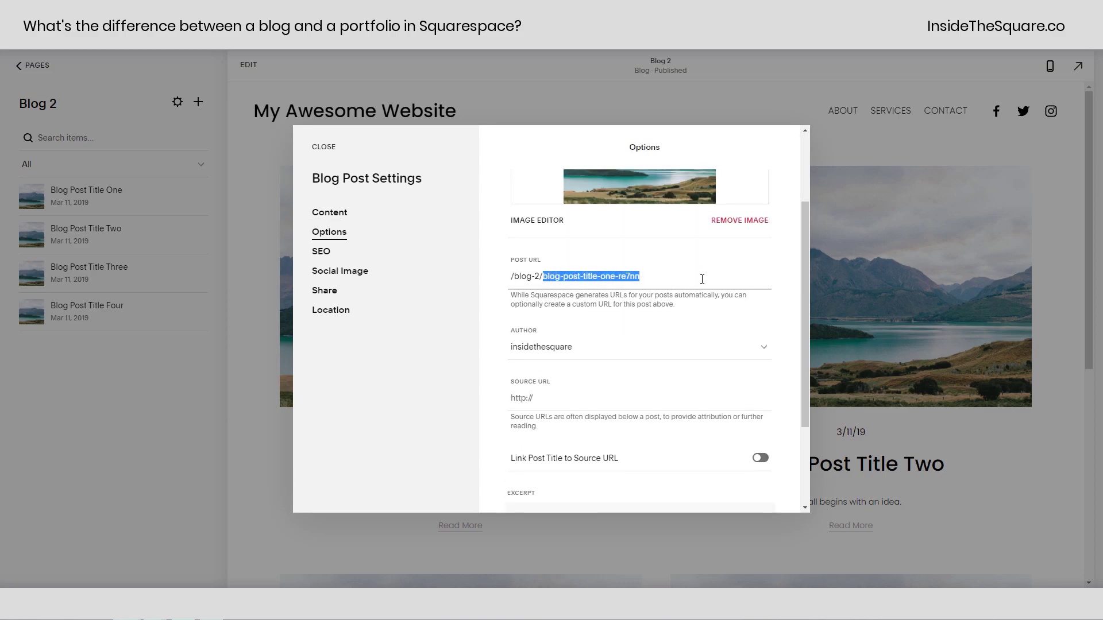
scroll(676, 366, "down", 3)
left_click_drag(604, 387, 658, 287)
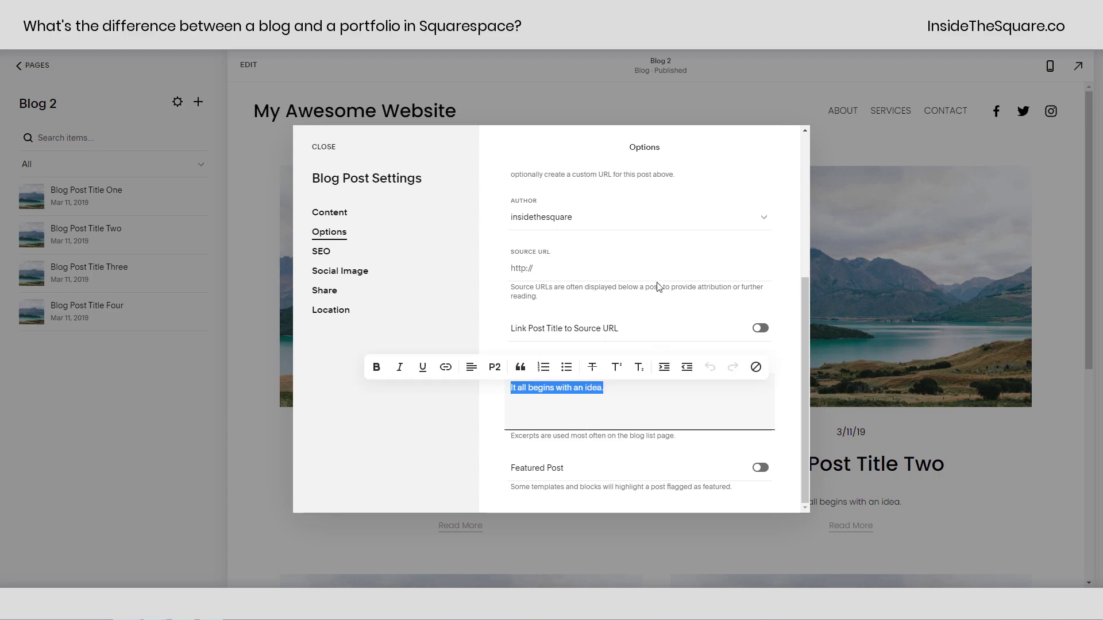
scroll(706, 310, "up", 5)
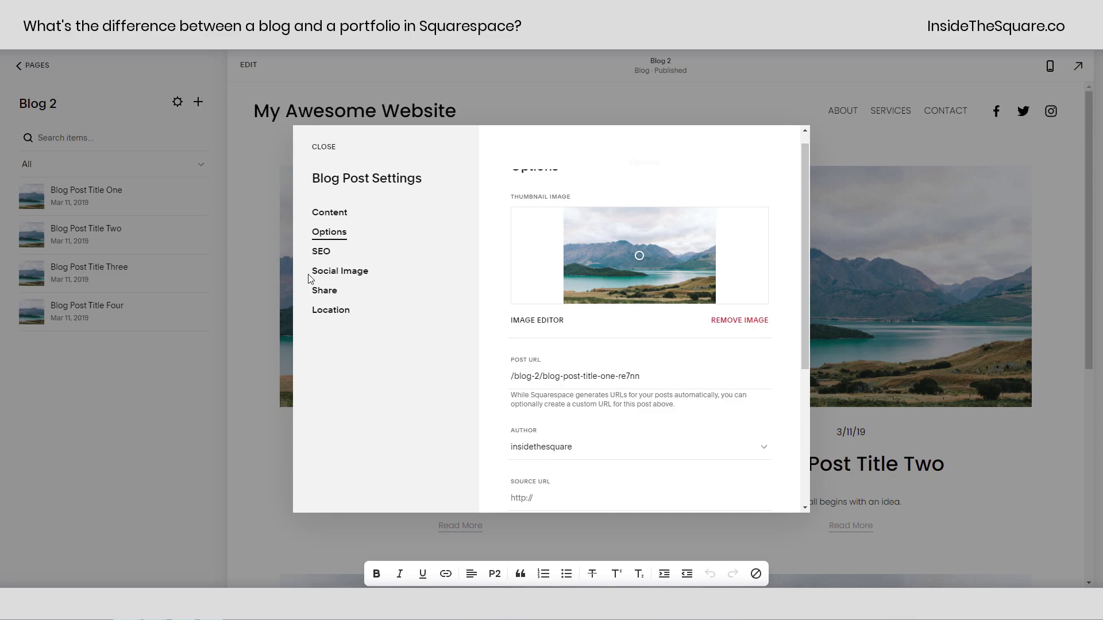
Review the post's SEO and Social Image settings, and close the blog post settings
left_click(327, 253)
scroll(527, 334, "down", 1)
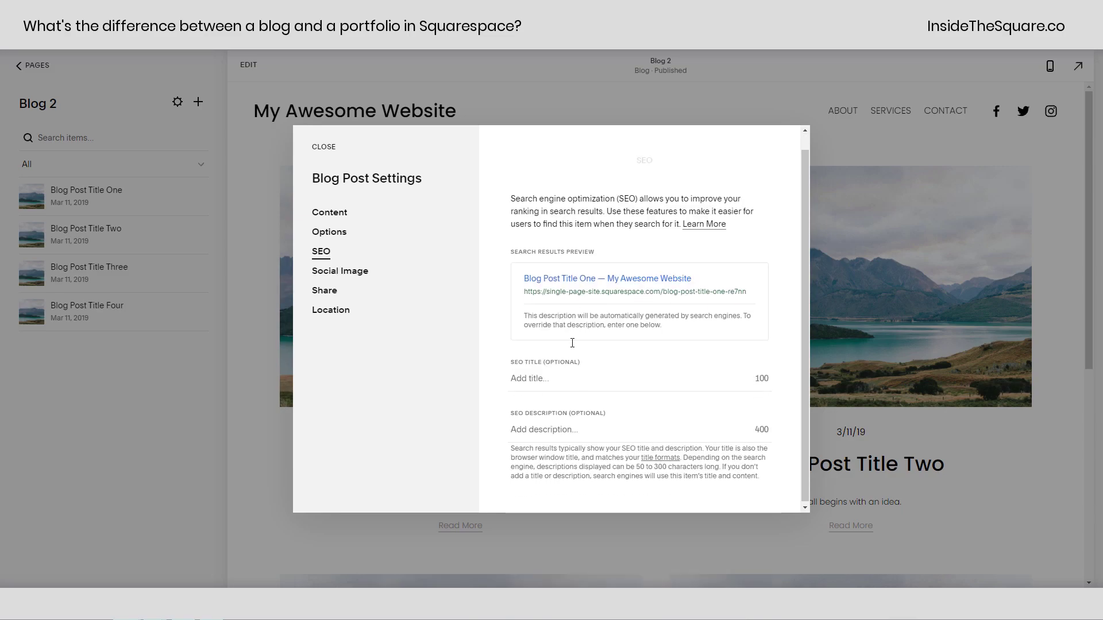
left_click(363, 275)
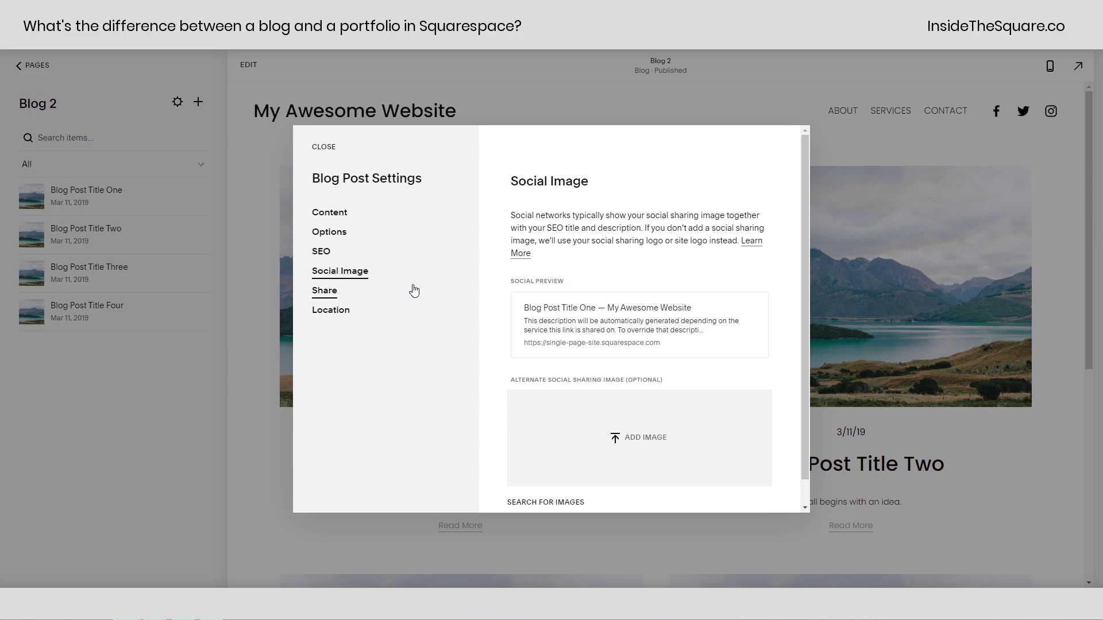
left_click(324, 149)
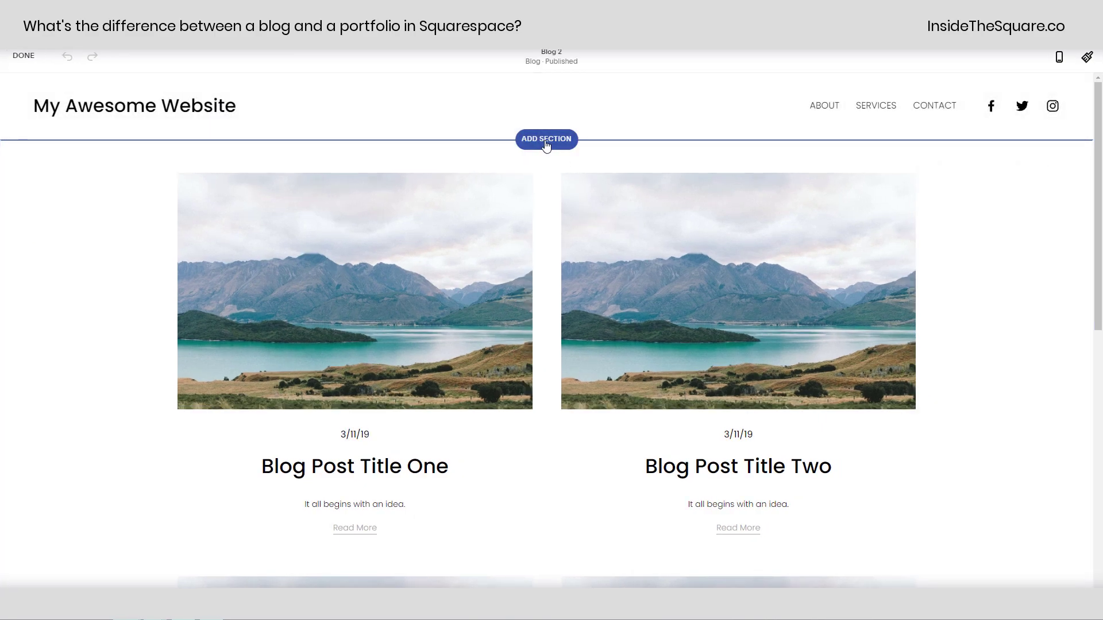
Add the snowy-mountain headline section both above and below the blog post grid
left_click(549, 143)
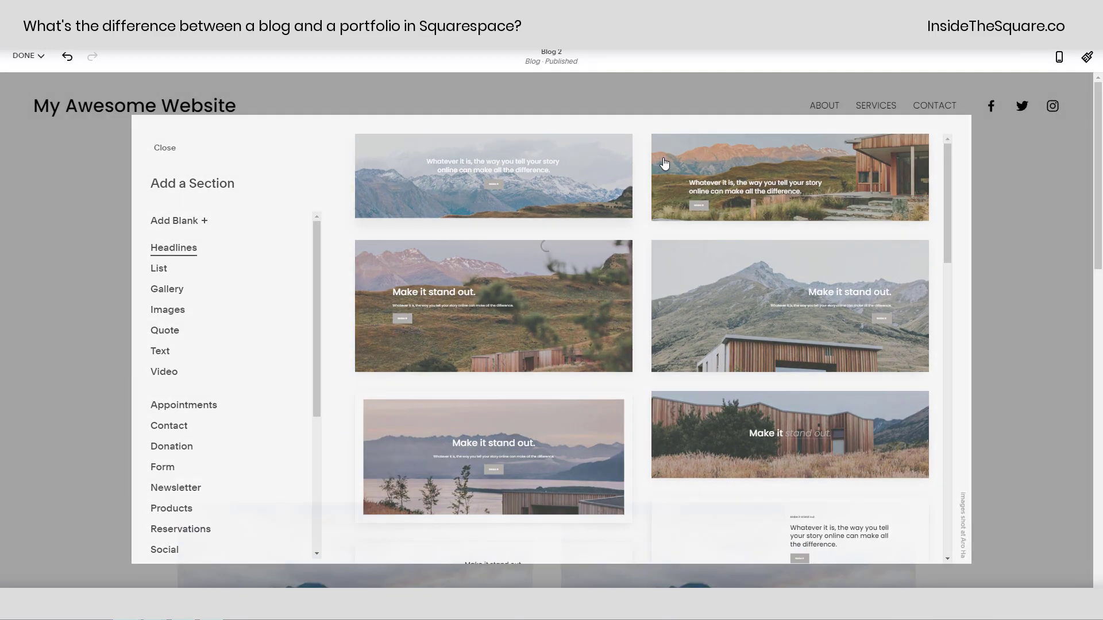
left_click(571, 181)
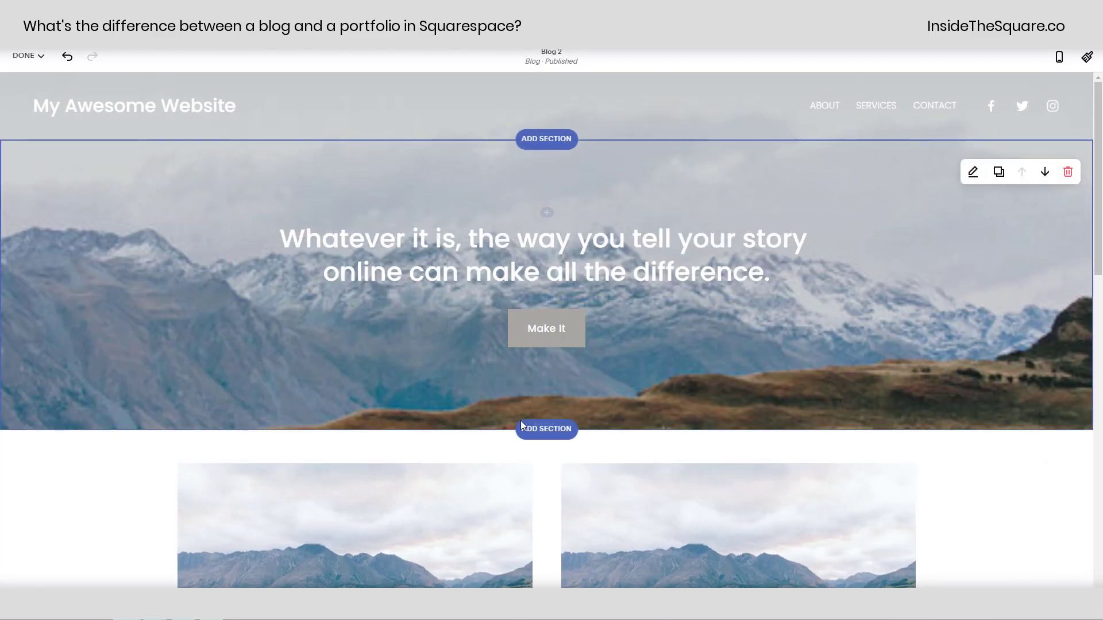
scroll(668, 191, "down", 10)
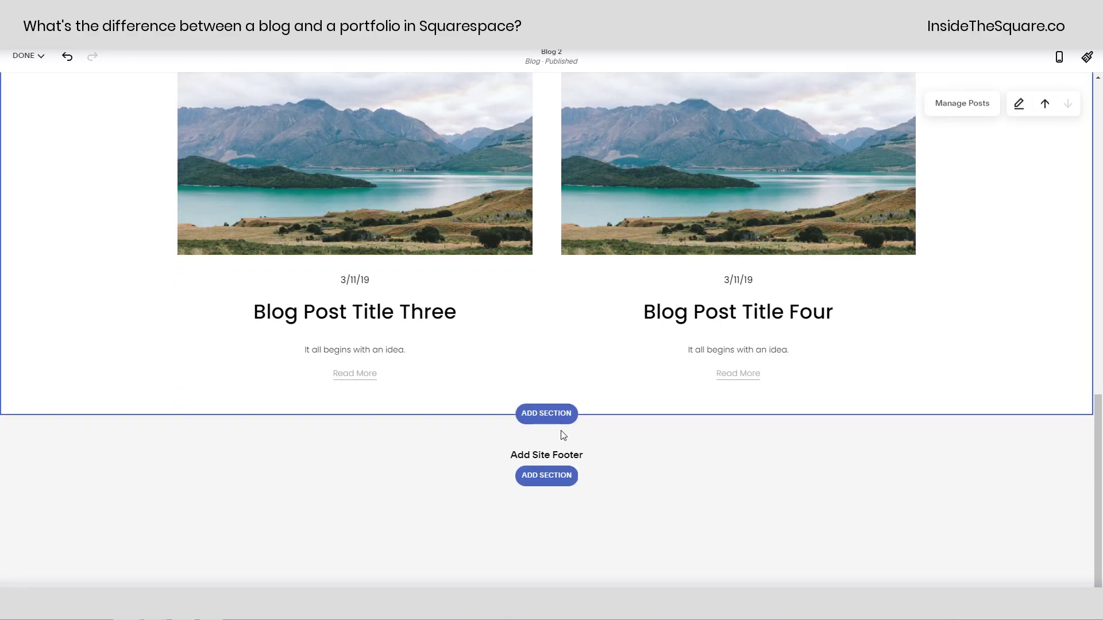
left_click(566, 414)
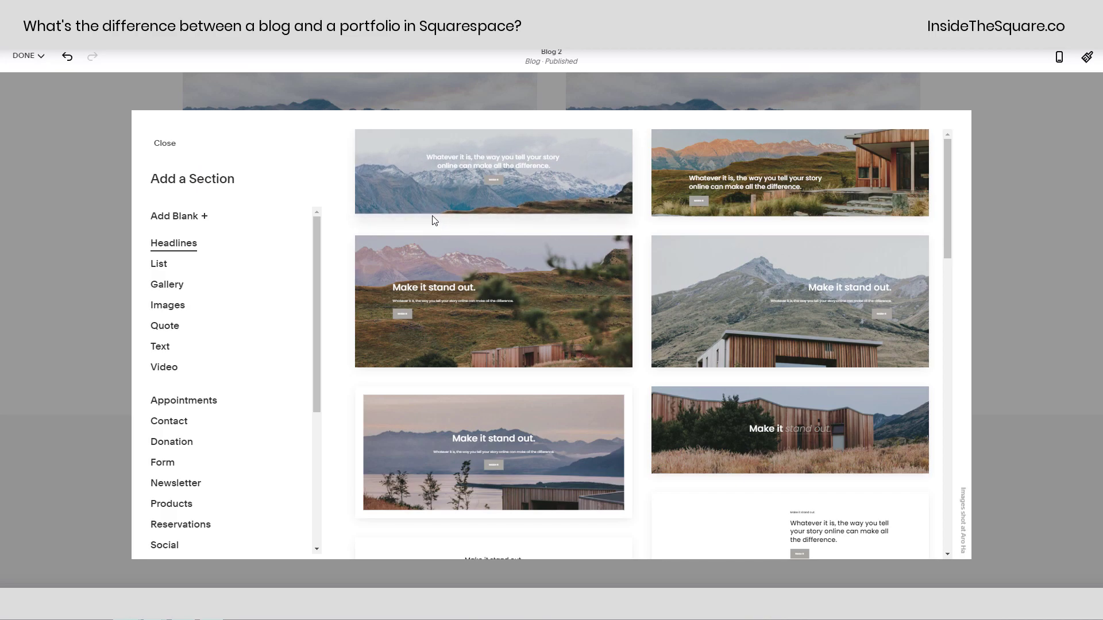
left_click(434, 212)
scroll(460, 230, "up", 10)
scroll(466, 212, "up", 8)
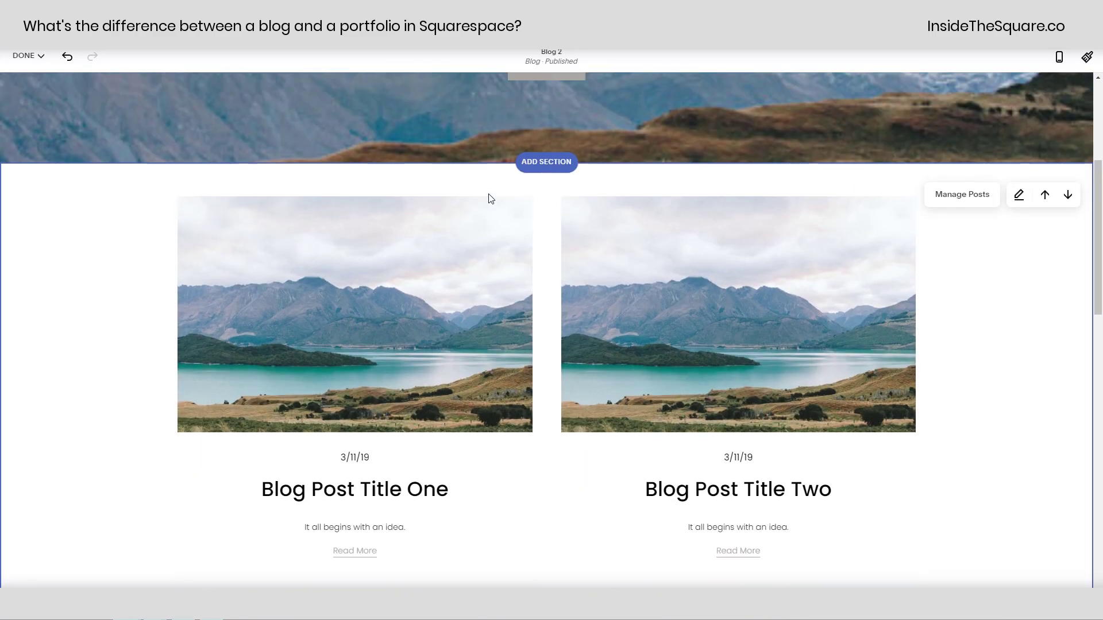
Save the blog page's section changes and leave editing
scroll(264, 147, "down", 6)
left_click(41, 59)
left_click(46, 79)
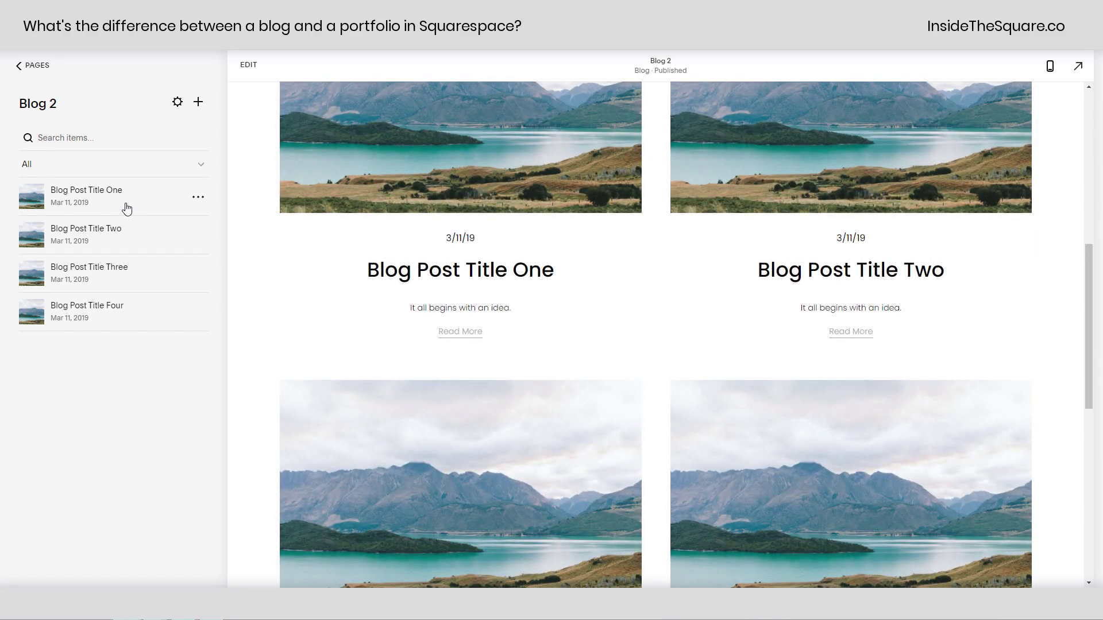
Open Blog Post Title One for editing and examine its layout from the title to the author profile and footer
left_click(127, 208)
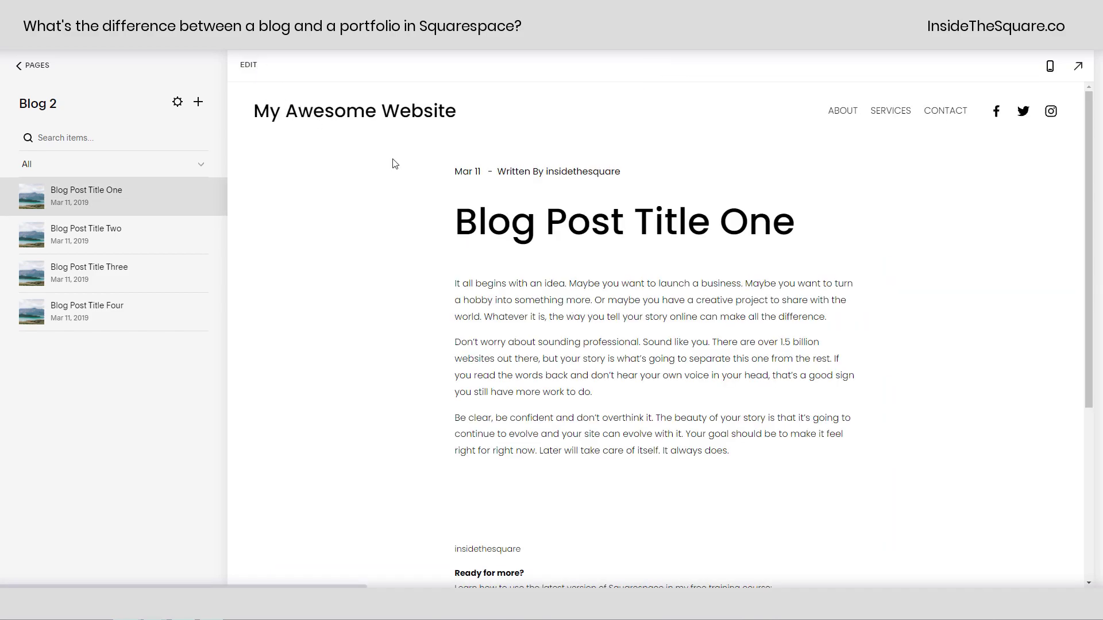
left_click(397, 240)
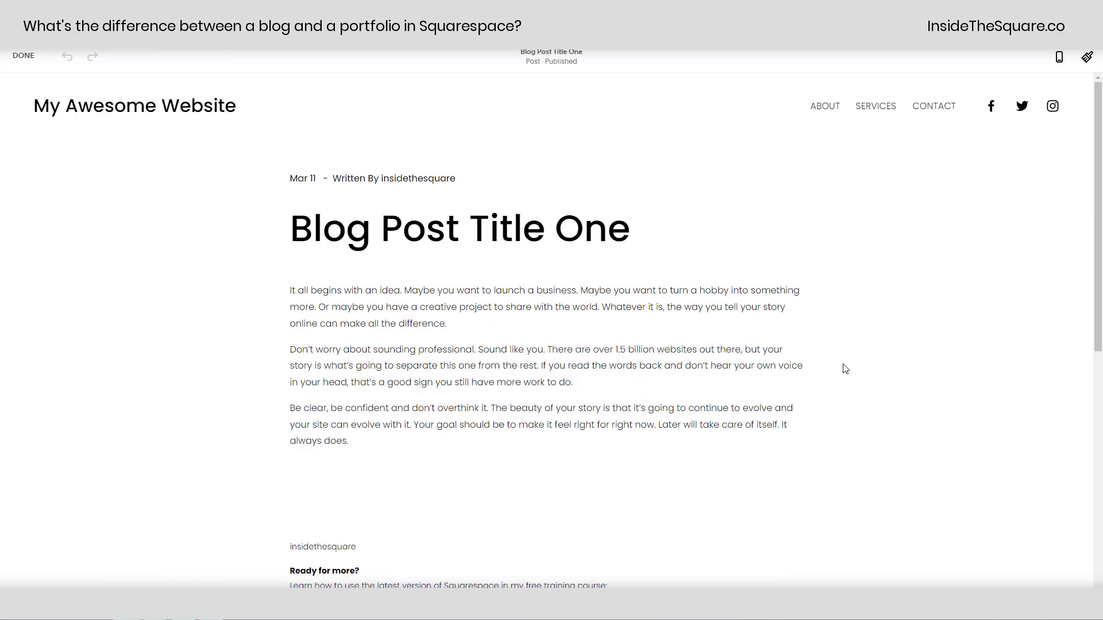
scroll(666, 327, "down", 8)
scroll(683, 328, "up", 4)
scroll(689, 328, "up", 4)
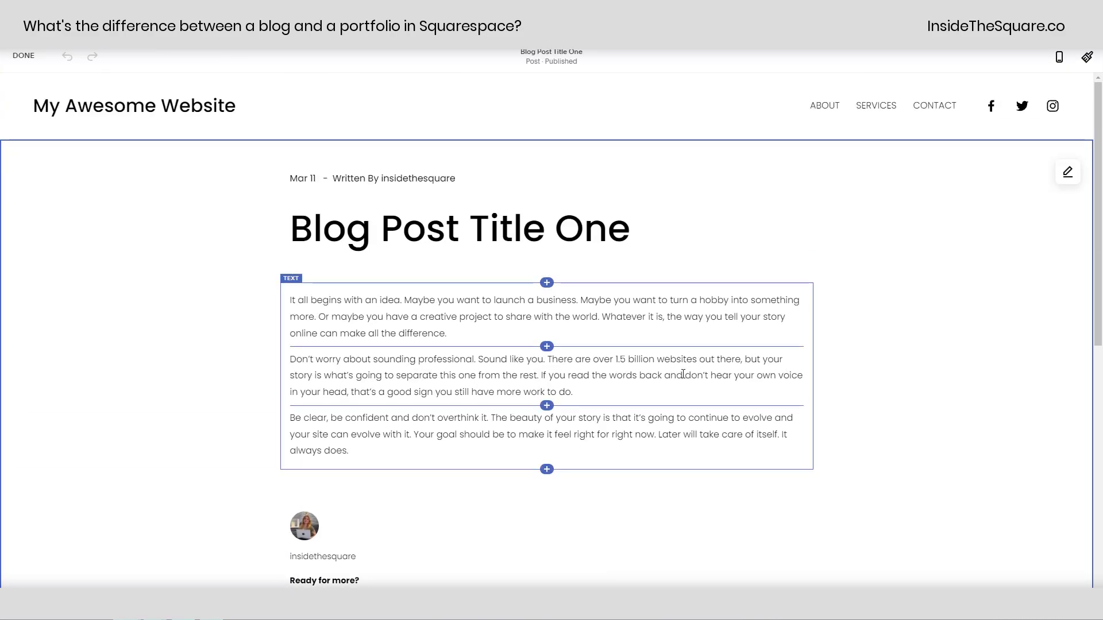
scroll(558, 262, "down", 4)
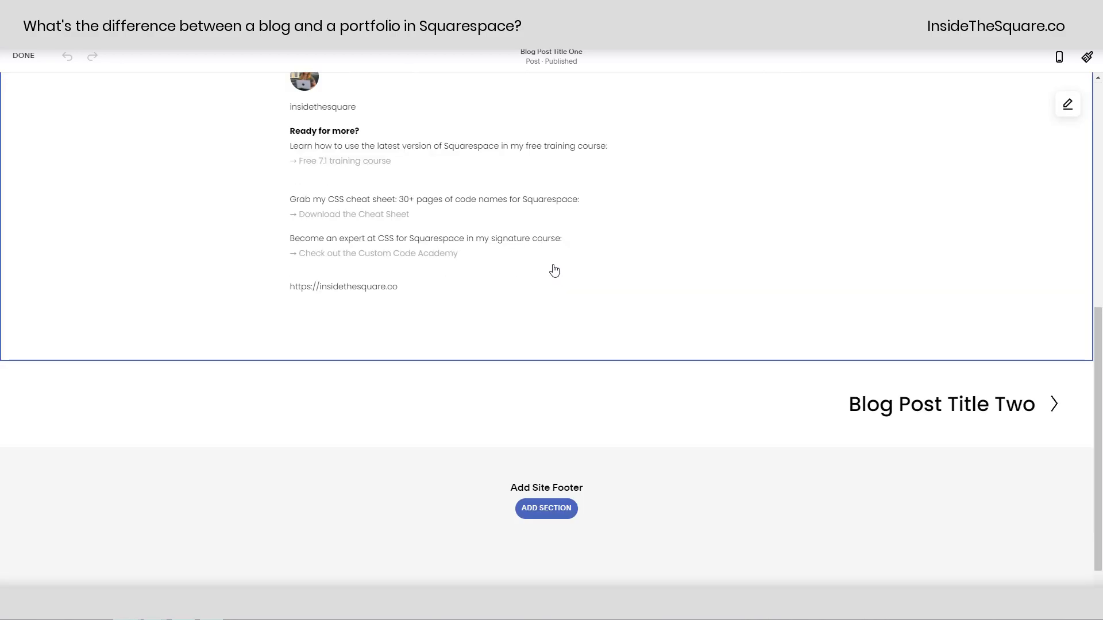
scroll(578, 256, "up", 5)
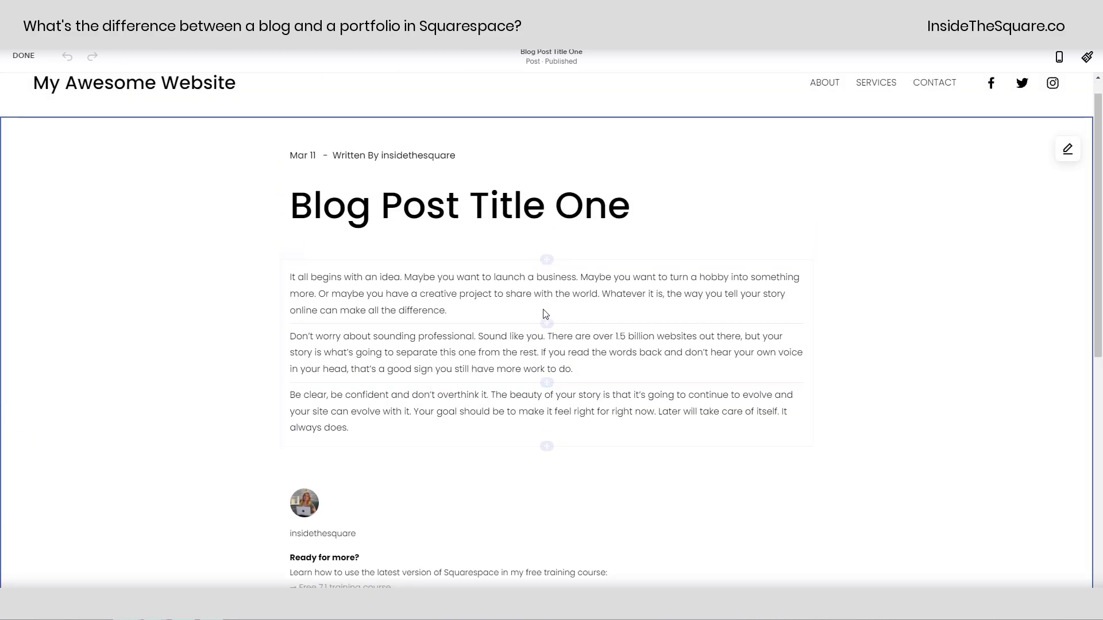
View the content blocks available above the post's body text without adding one, and leave editing
left_click(548, 261)
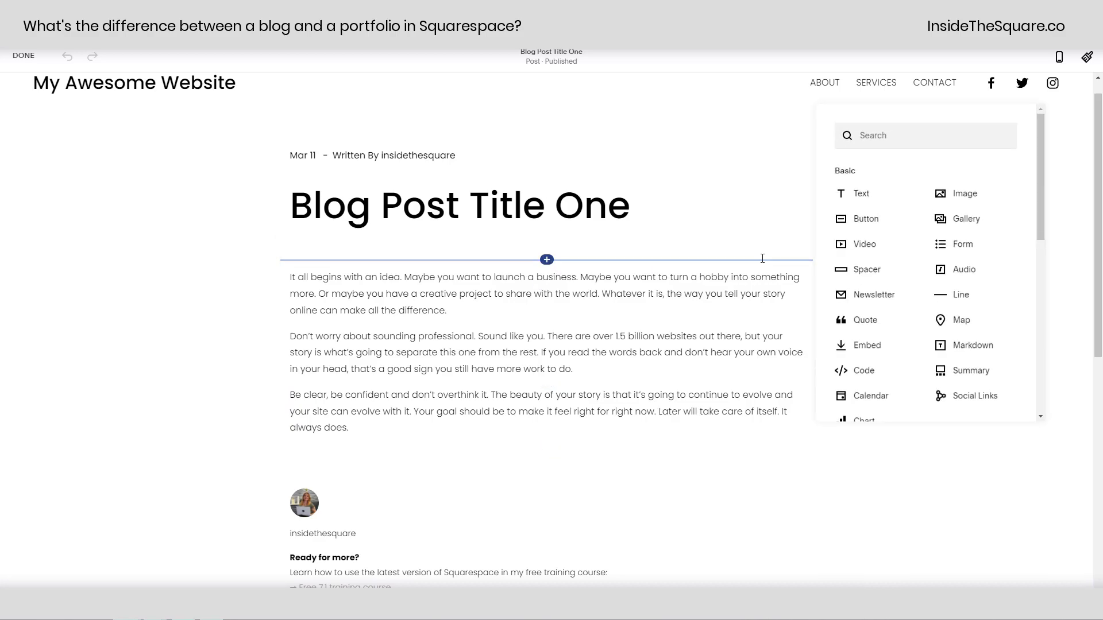
left_click(740, 250)
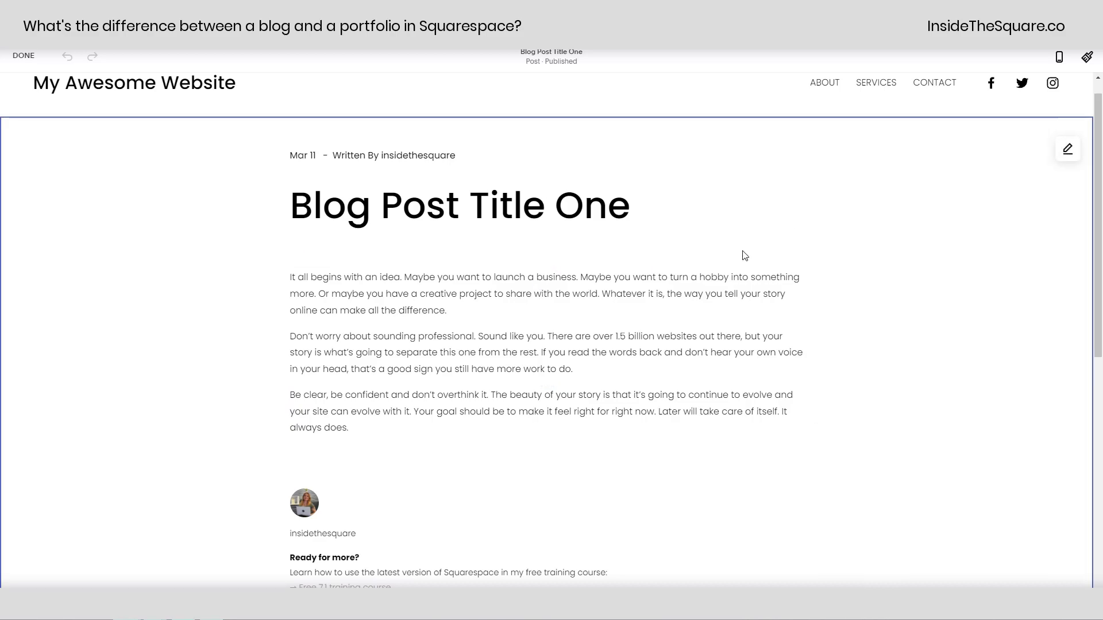
left_click(23, 56)
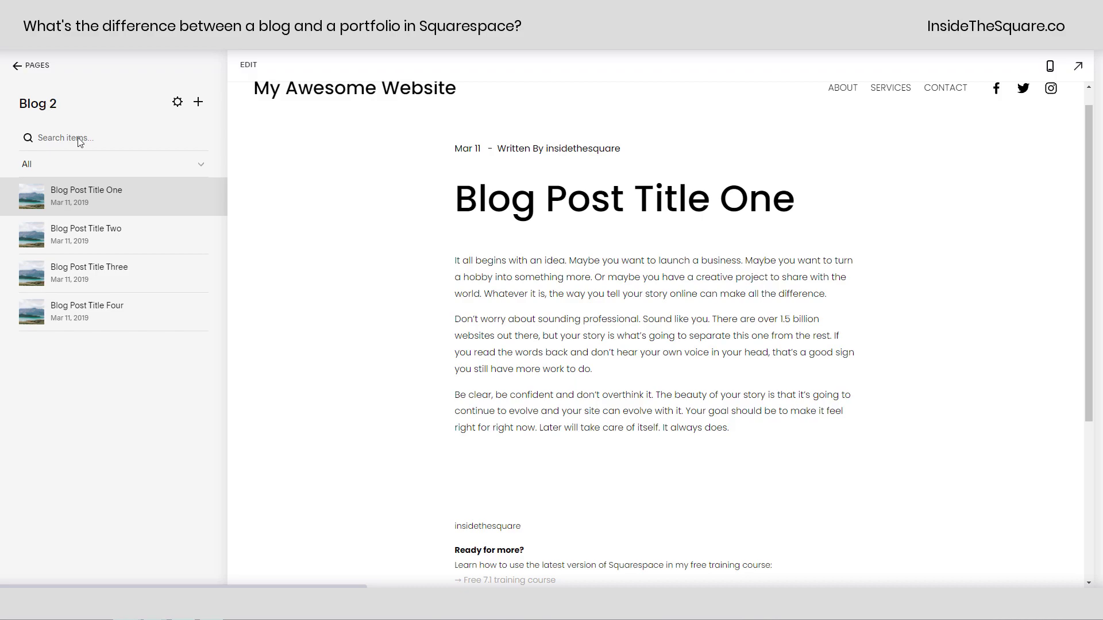
Return to the site's pages and add a portfolio collection to Not Linked using the Portfolio 1 layout
left_click(29, 64)
left_click(173, 225)
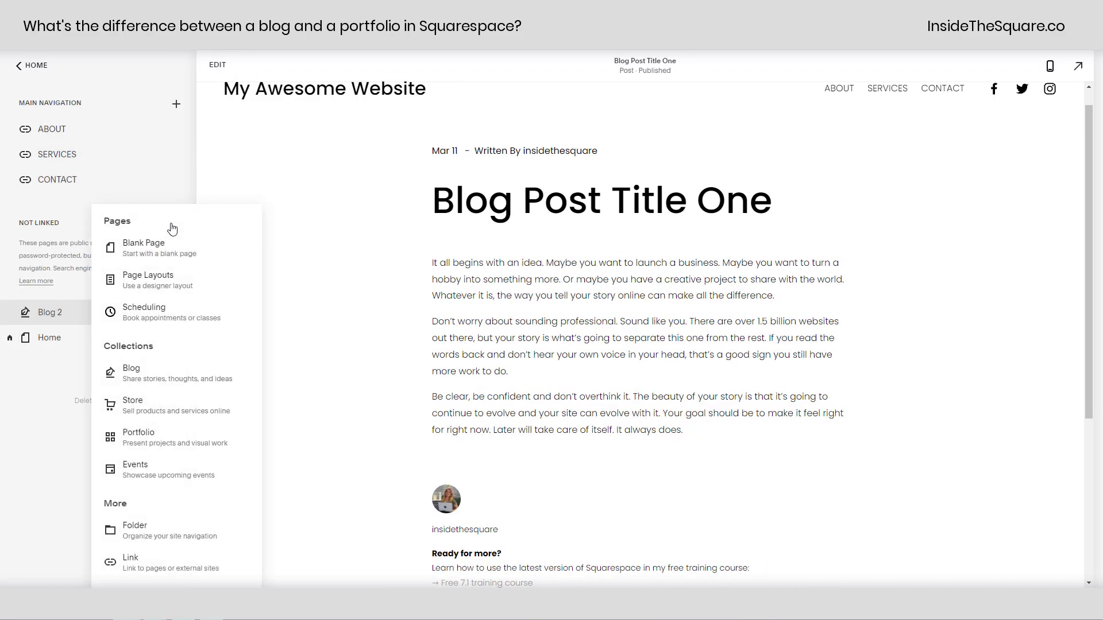
left_click(158, 439)
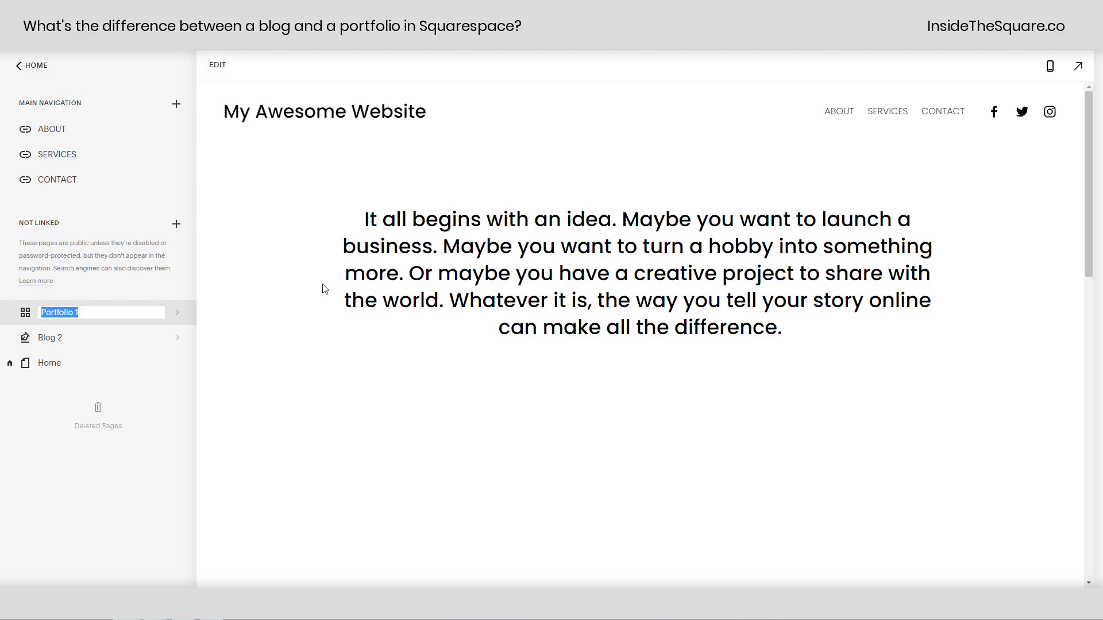
Open the Portfolio 1 page for editing and examine its intro text section and project image grid
left_click(217, 65)
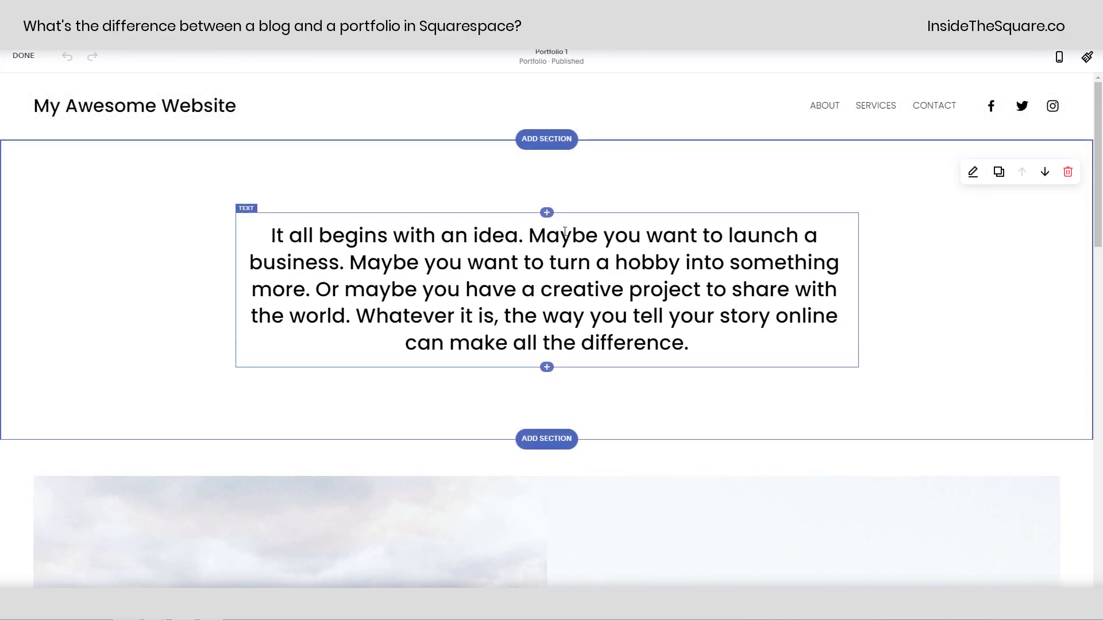
scroll(542, 244, "down", 5)
scroll(542, 244, "down", 12)
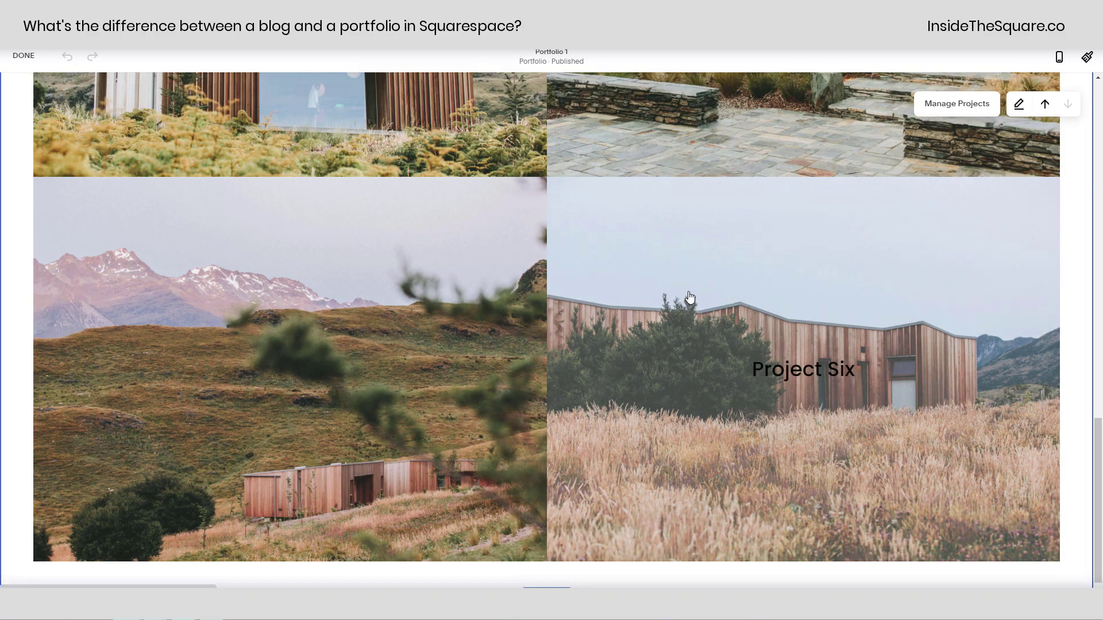
scroll(452, 289, "up", 15)
scroll(542, 319, "down", 15)
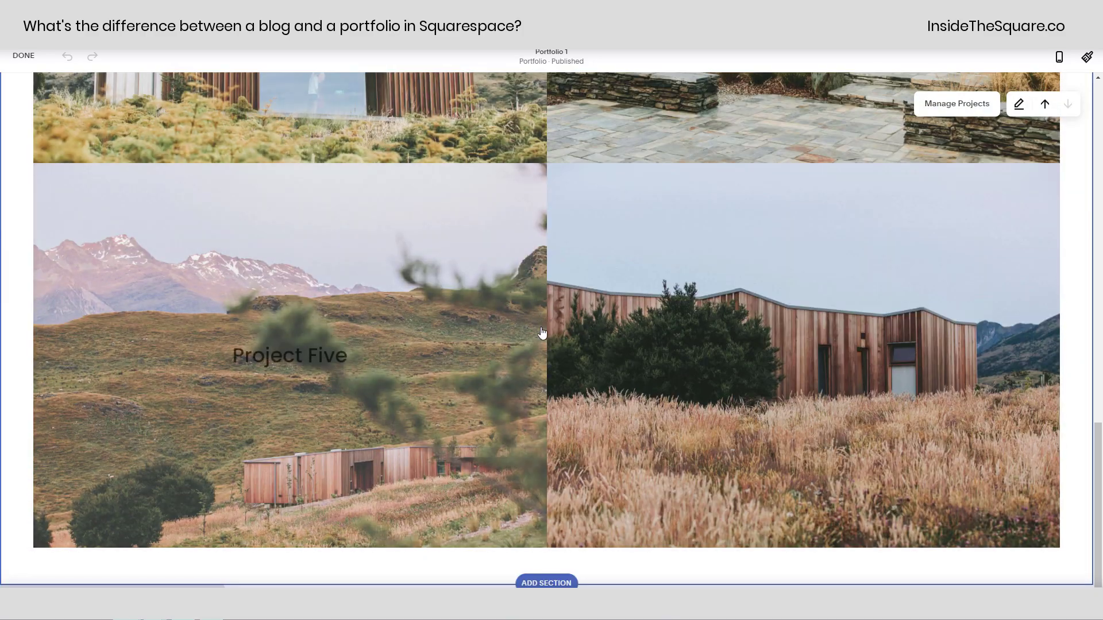
Open Project One of the Portfolio 1 collection for editing, examine its text and image sections, and leave editing
left_click(23, 55)
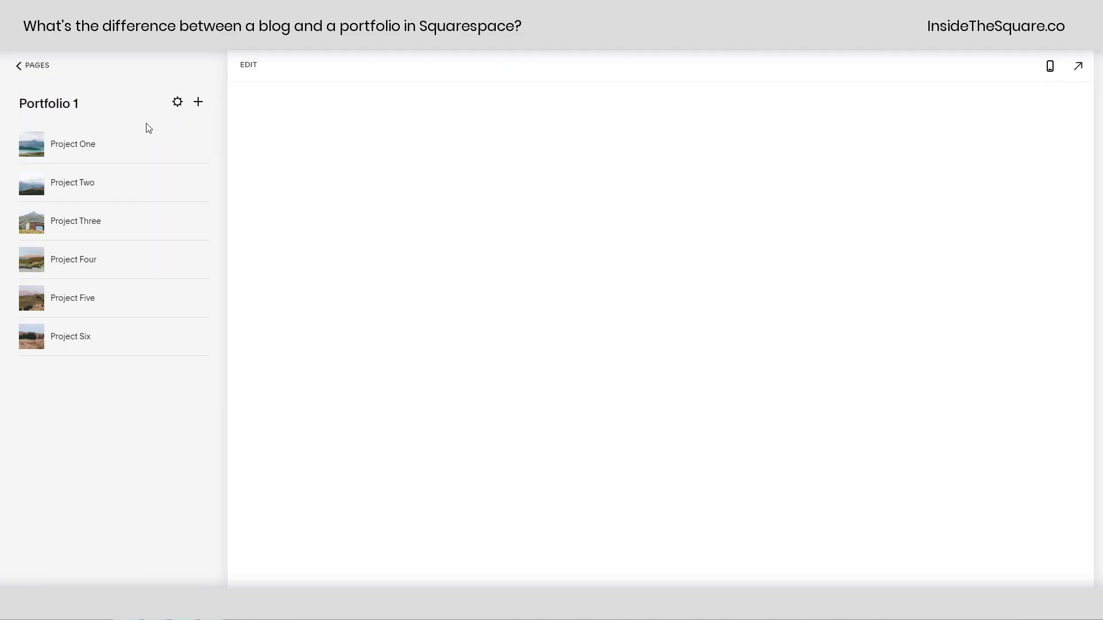
left_click(98, 156)
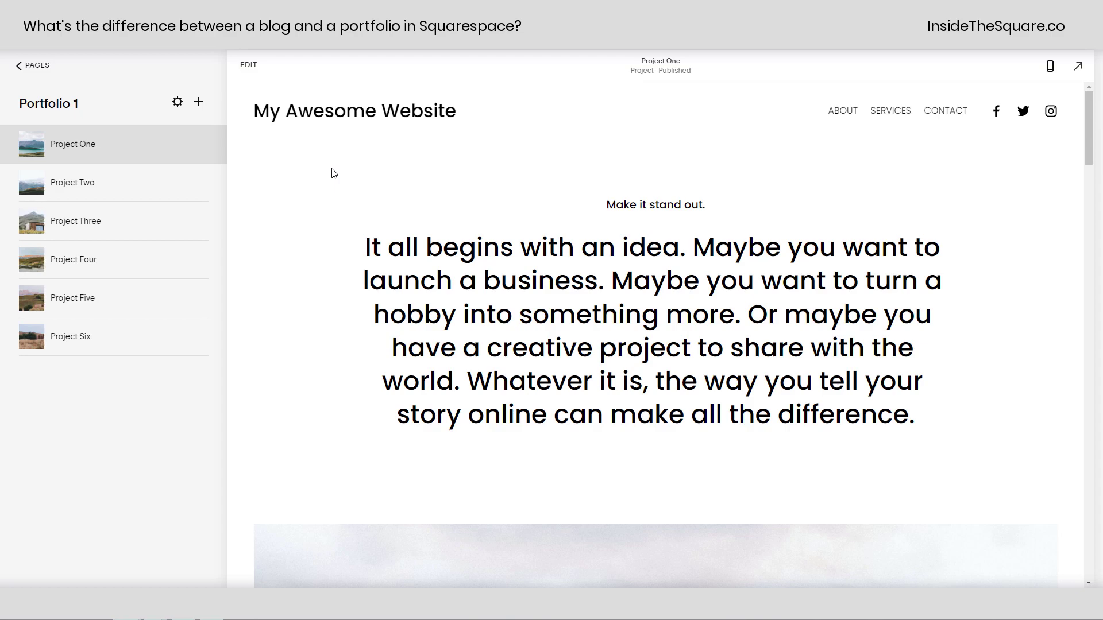
left_click(246, 65)
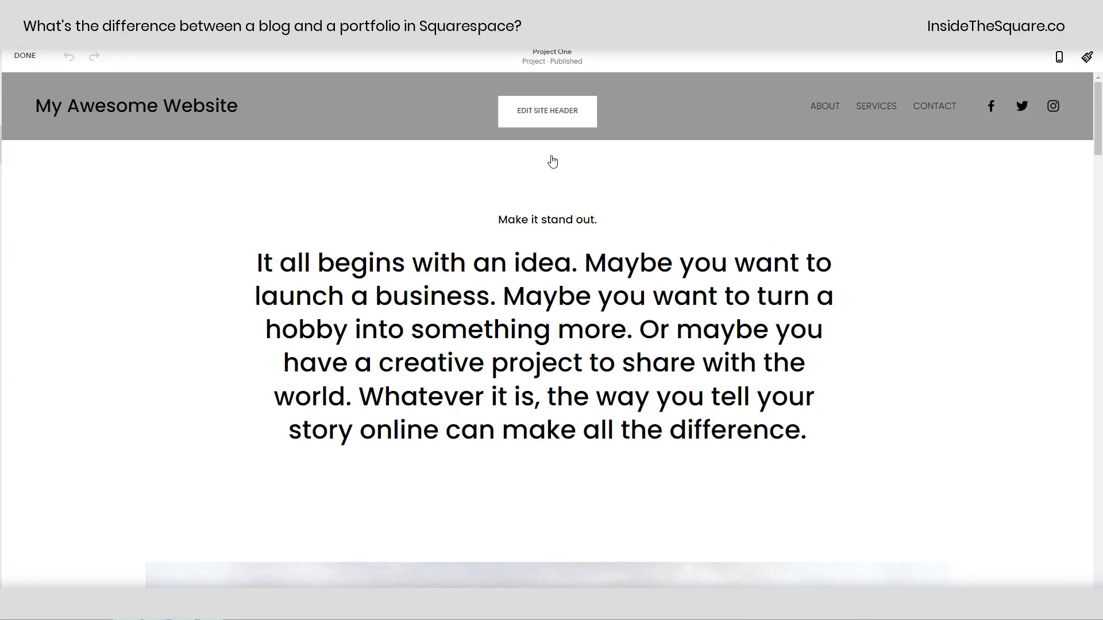
scroll(577, 430, "down", 5)
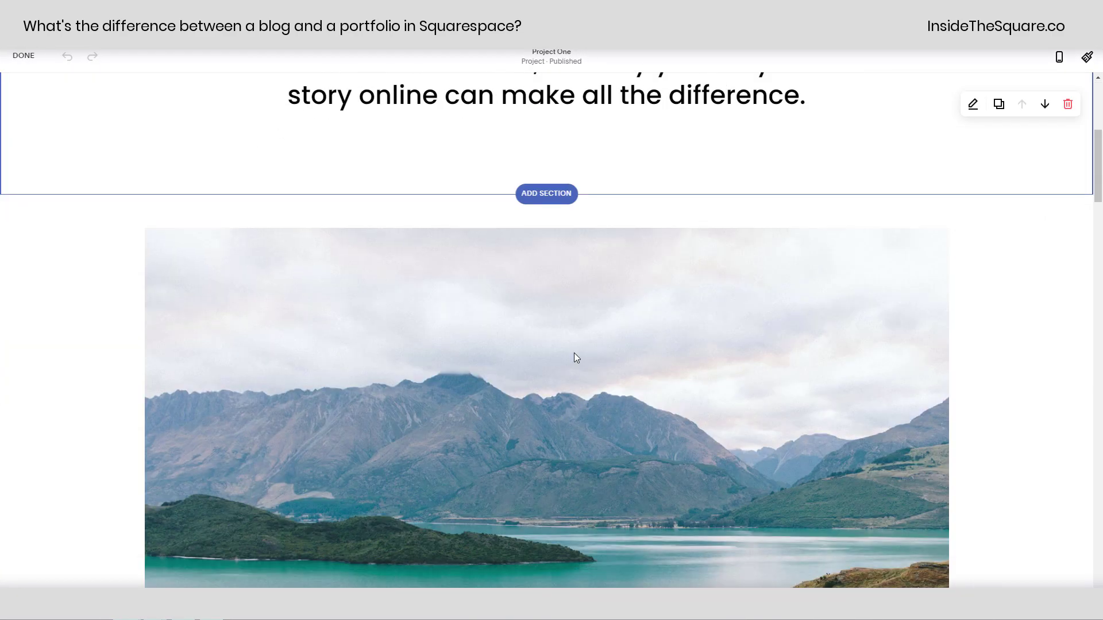
scroll(553, 339, "down", 4)
scroll(554, 339, "up", 9)
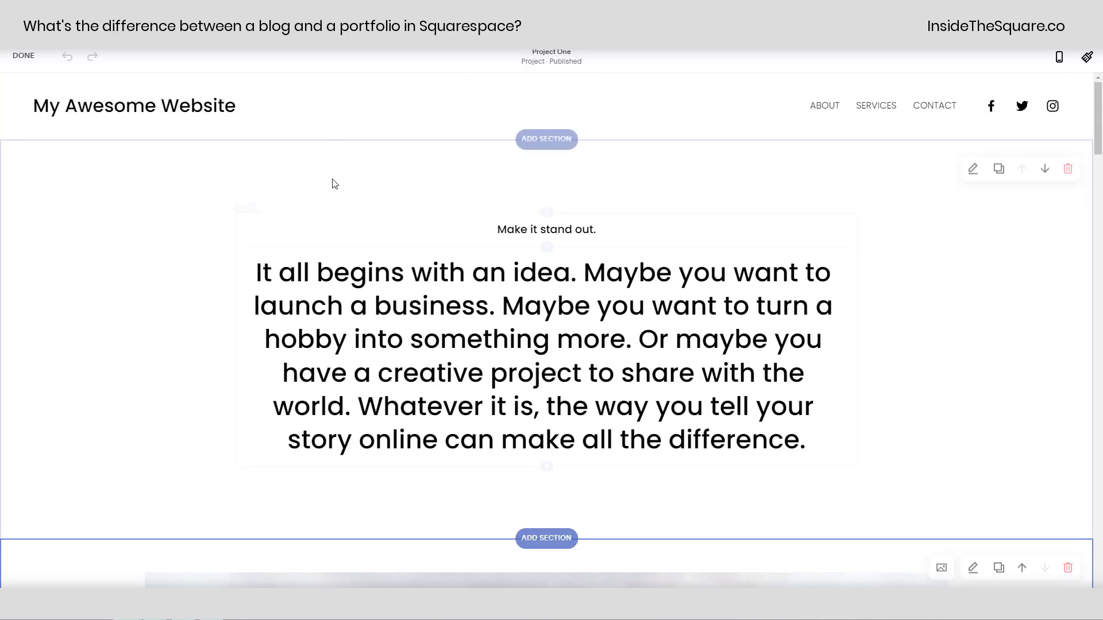
left_click(26, 56)
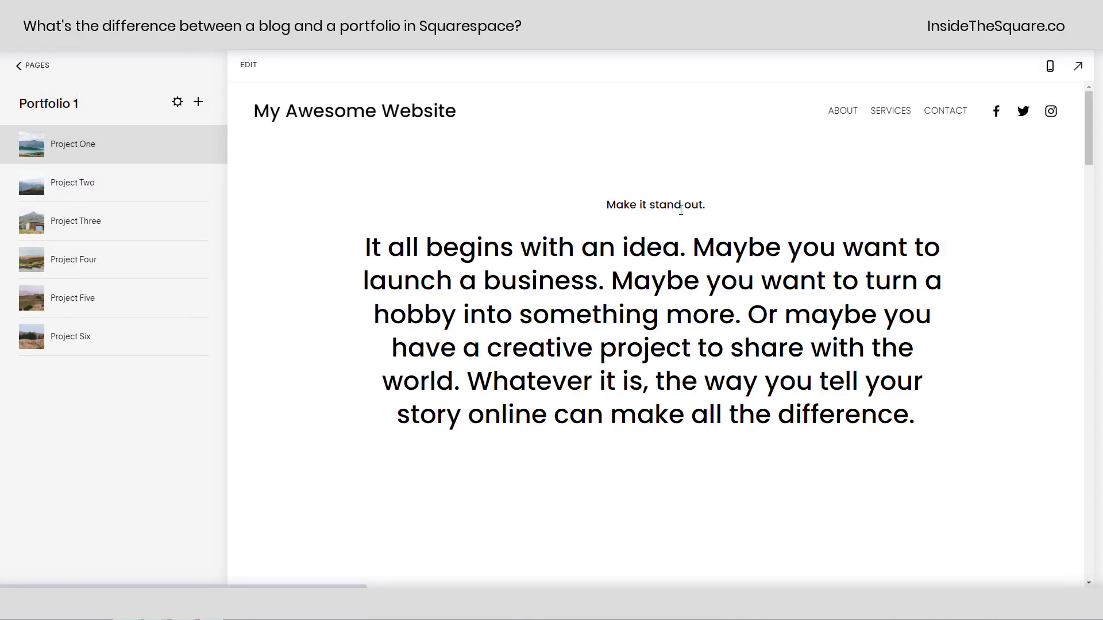
Open Project One's settings and review the general options, including the featured image, title and URL slug
left_click(199, 145)
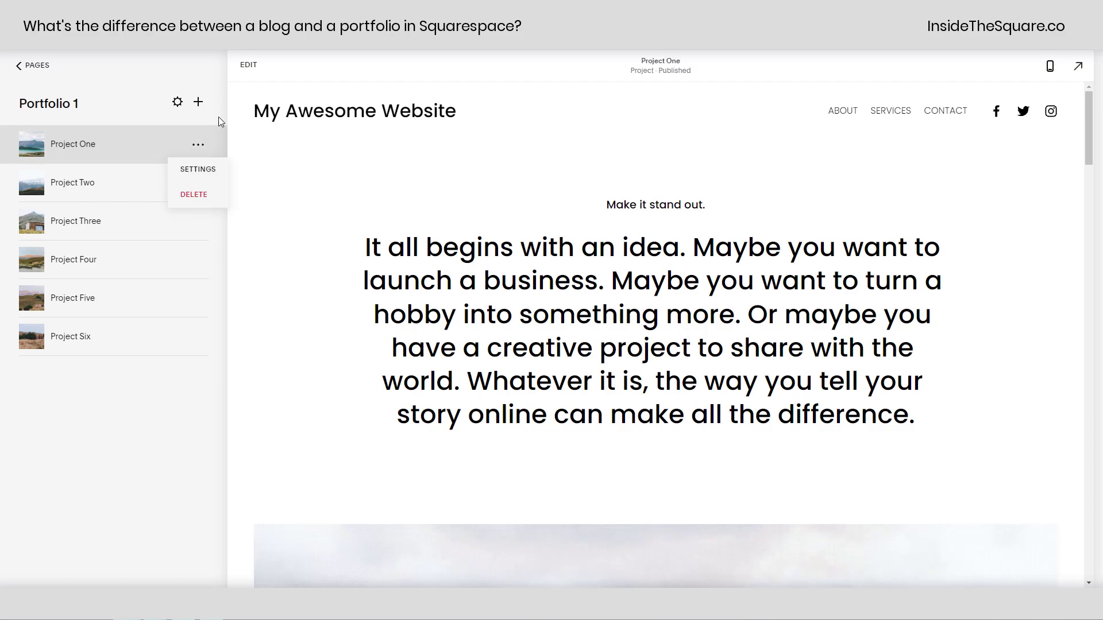
left_click(199, 147)
left_click(197, 169)
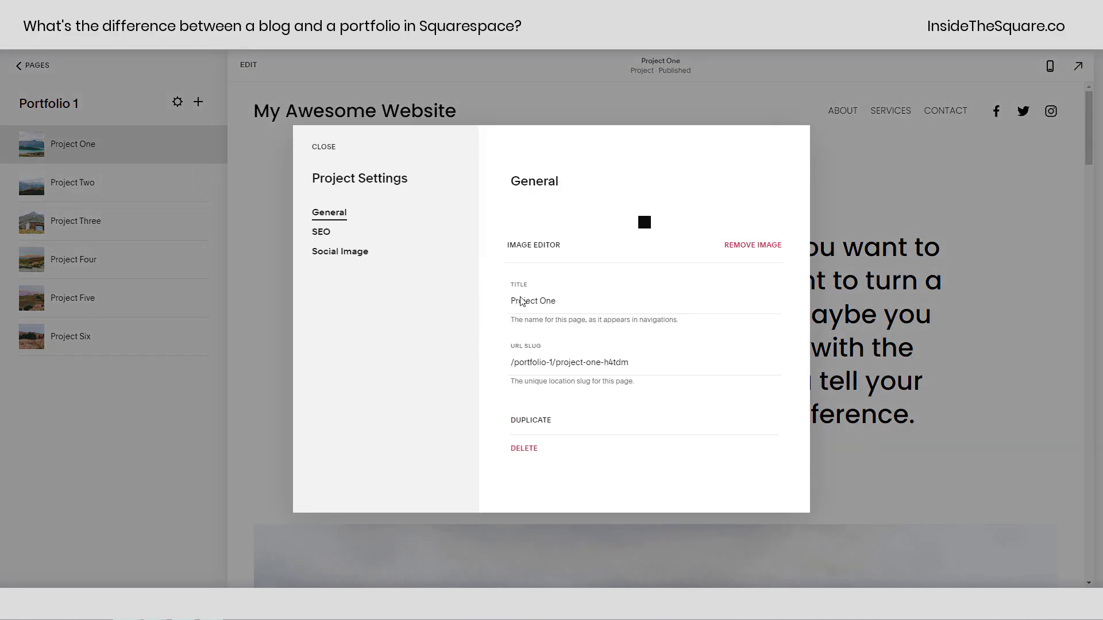
left_click(330, 234)
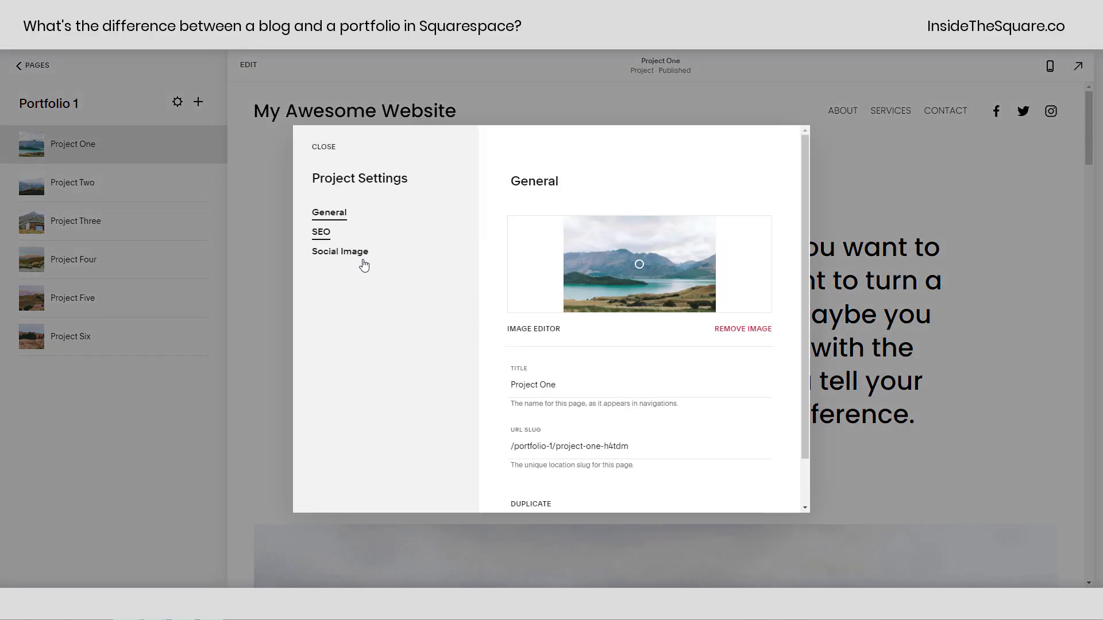
left_click(330, 214)
scroll(645, 283, "down", 1)
left_click_drag(633, 393, 558, 401)
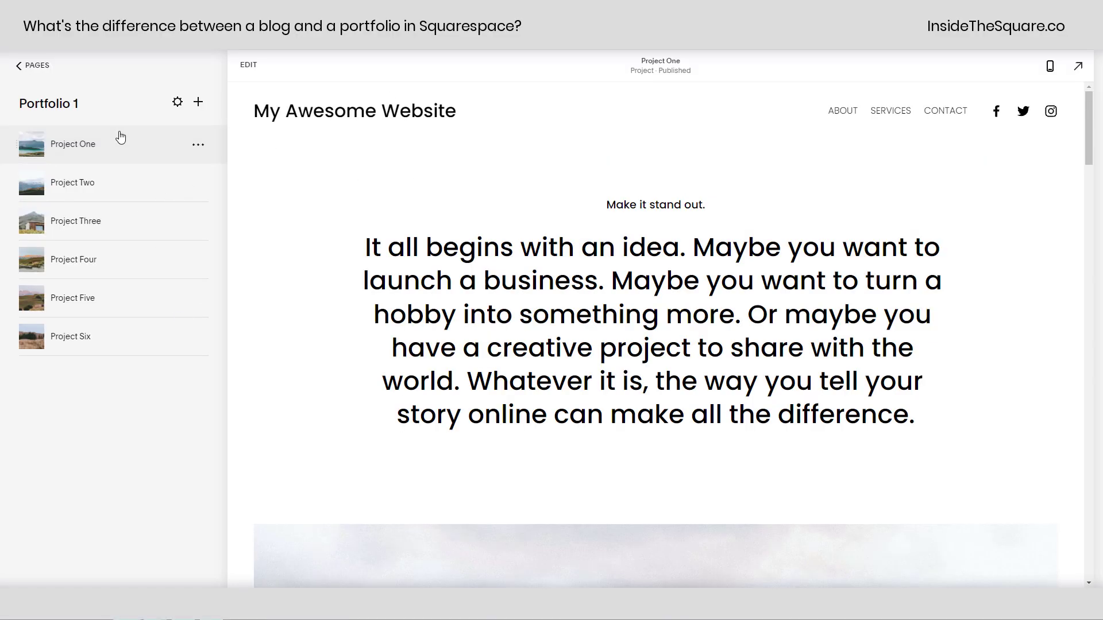
Return to the site's pages, open the Blog 2 collection and examine its banner and grid of posts
left_click(33, 66)
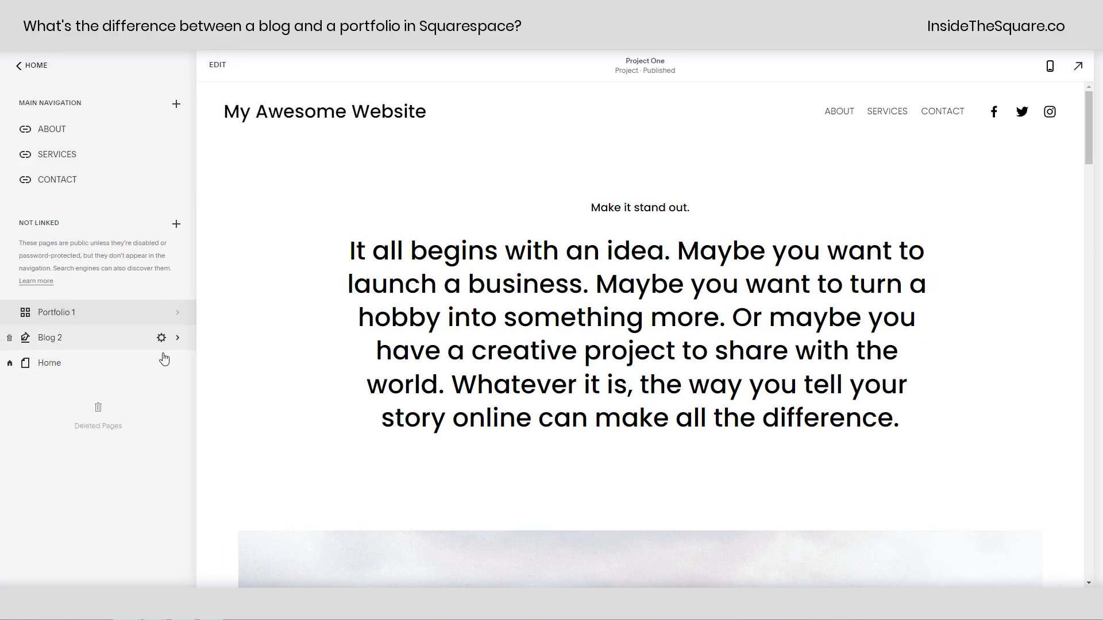
scroll(511, 281, "down", 4)
scroll(511, 282, "up", 3)
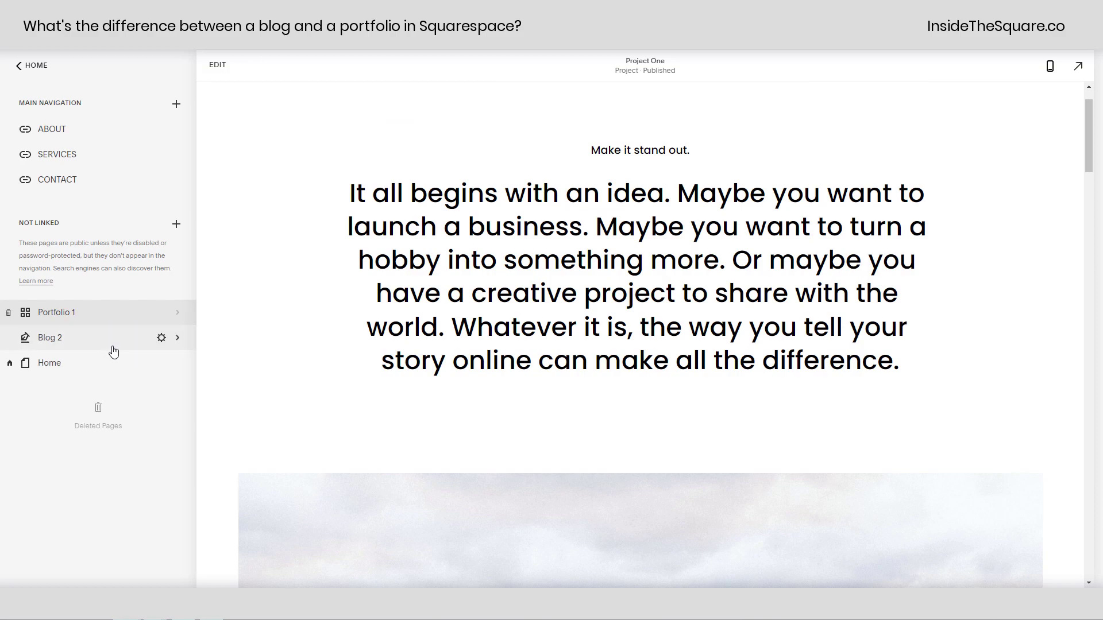
left_click(133, 350)
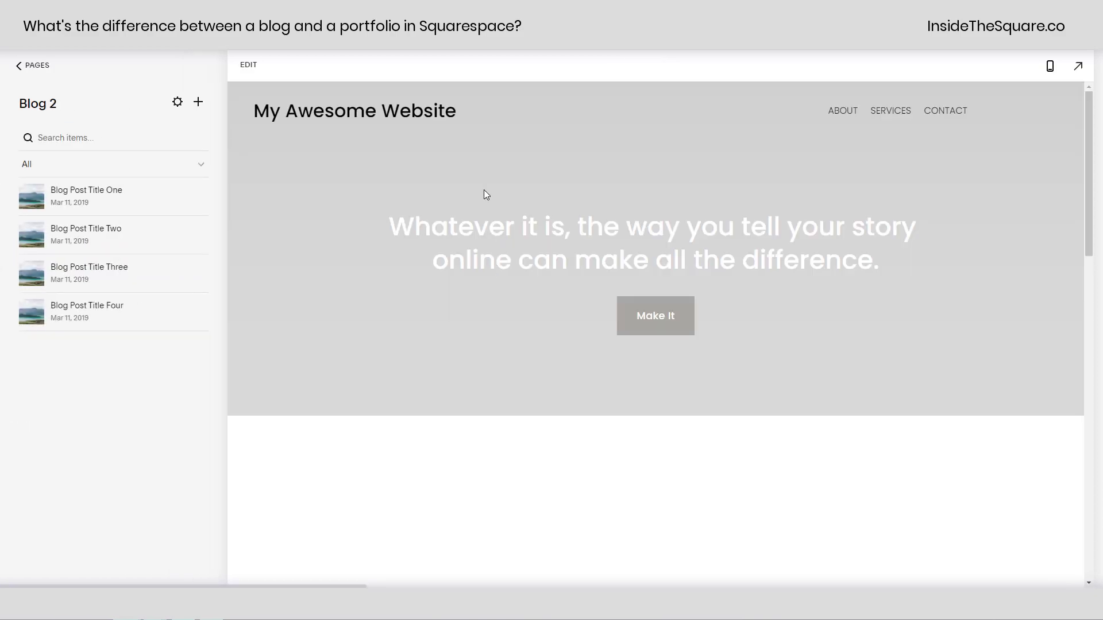
scroll(542, 257, "down", 2)
scroll(620, 222, "down", 6)
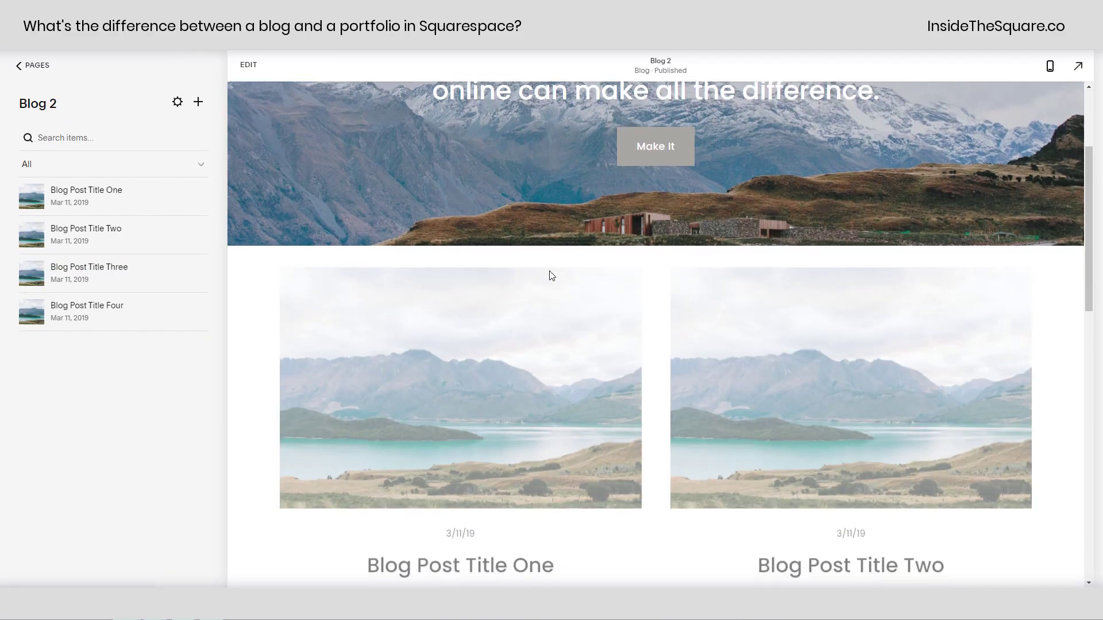
scroll(636, 278, "up", 7)
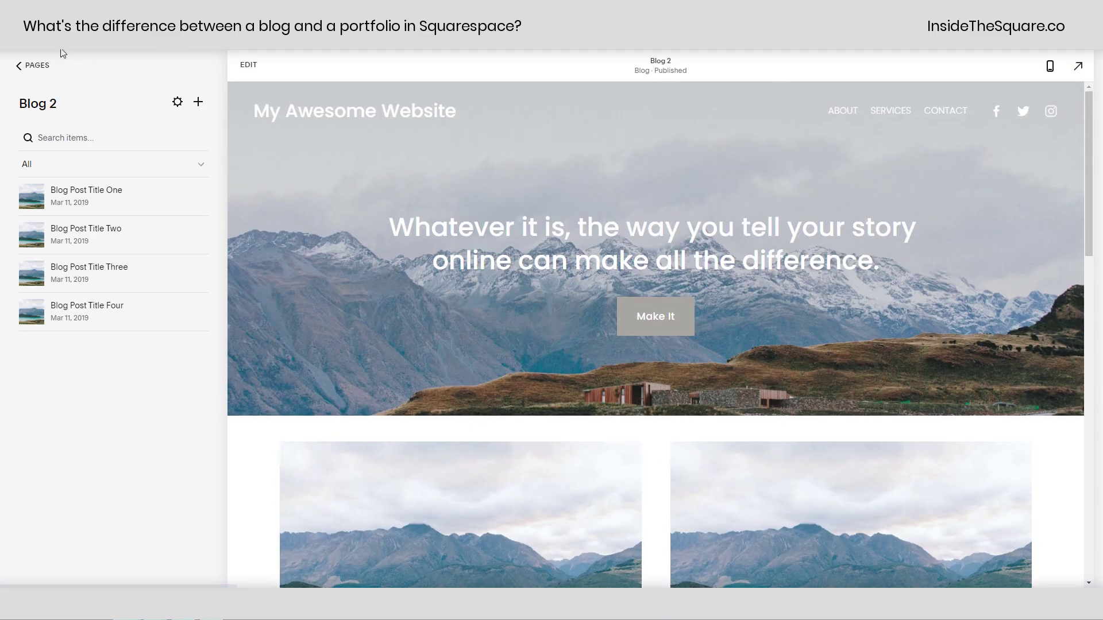